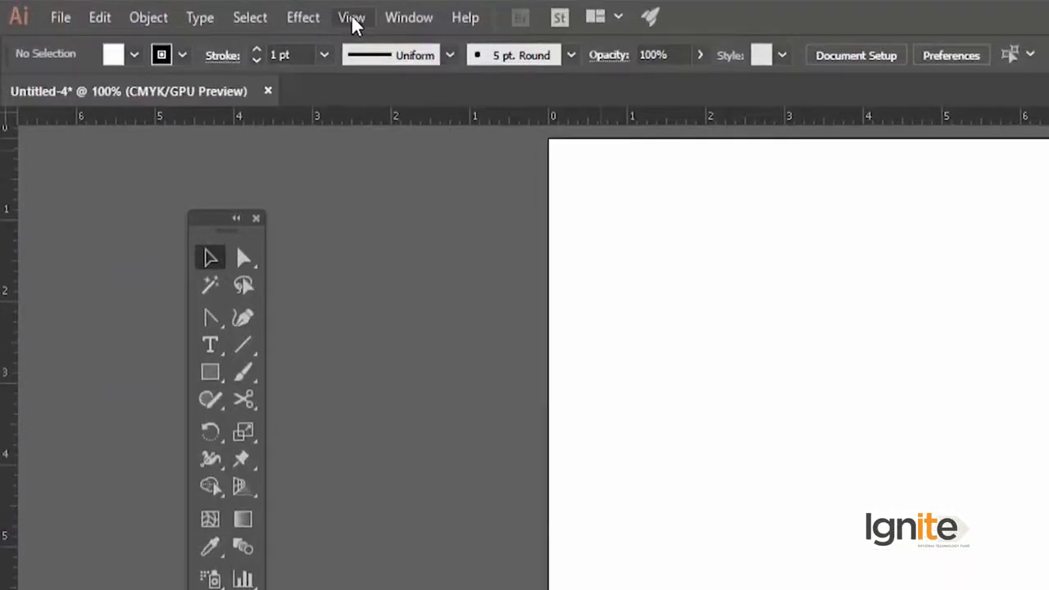
Switch the document display from GPU Preview to Preview on CPU via the View menu
{"action": "left_click", "coordinate": [353, 20]}
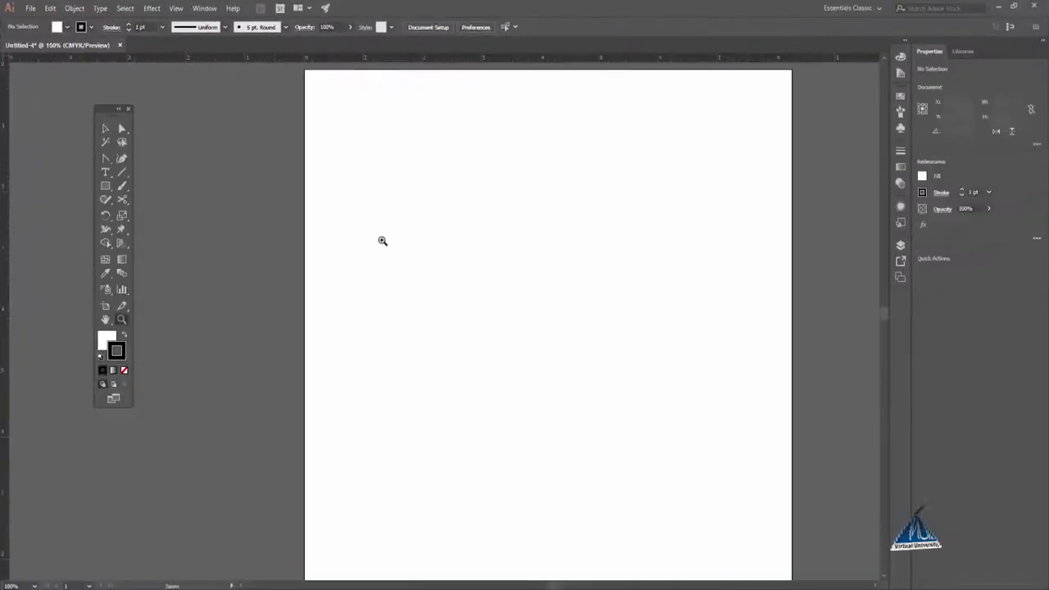
Zoom in on the artboard's left part and select the Rectangle Tool from the shape tools
{"action": "key", "text": "ctrl+equal"}
{"action": "left_click_drag", "start_coordinate": [483, 216], "coordinate": [385, 202]}
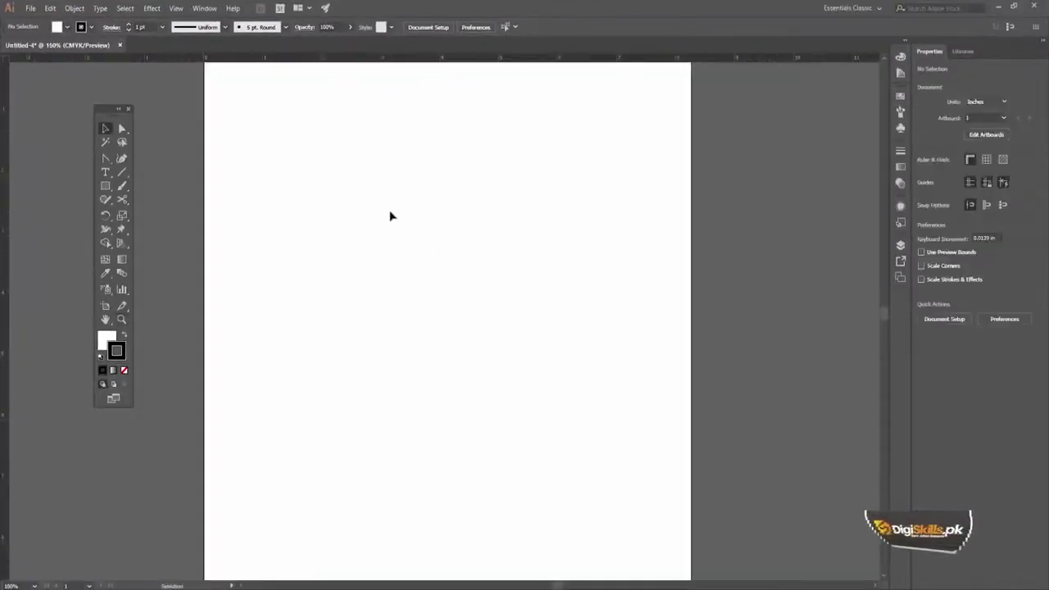
{"action": "left_click", "coordinate": [106, 188]}
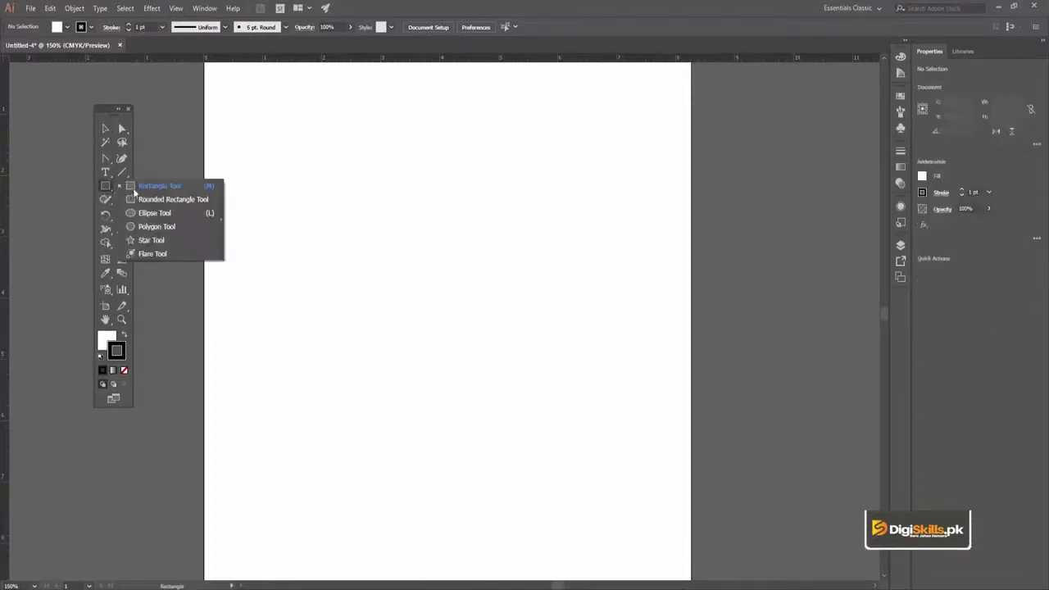
{"action": "left_click", "coordinate": [134, 189]}
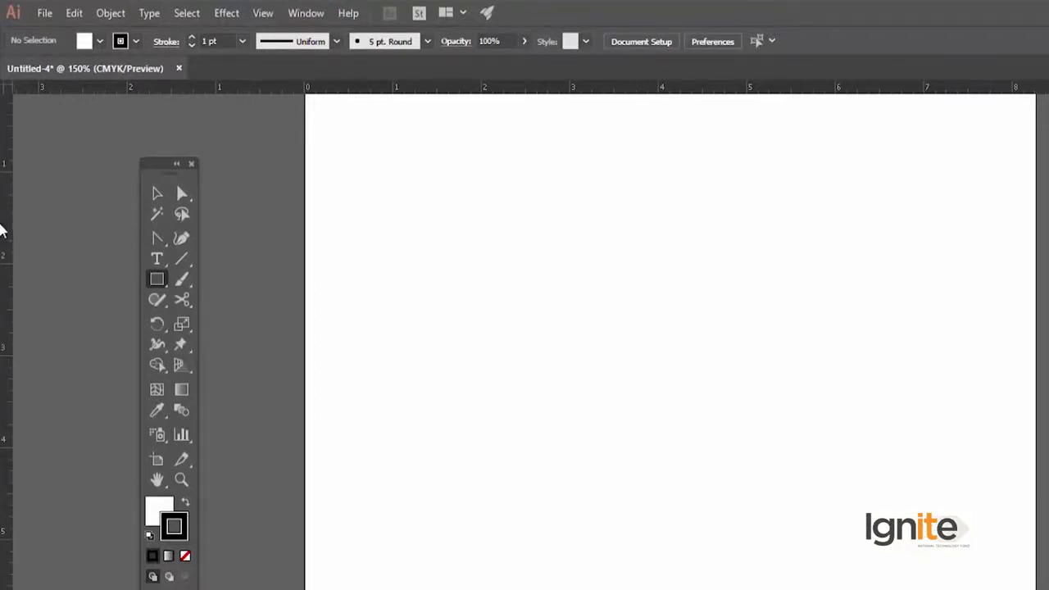
Drag ruler guides: vertical at 1 in and 2 in, horizontal near 1 in and 2 in down
{"action": "left_click_drag", "start_coordinate": [7, 235], "coordinate": [391, 265]}
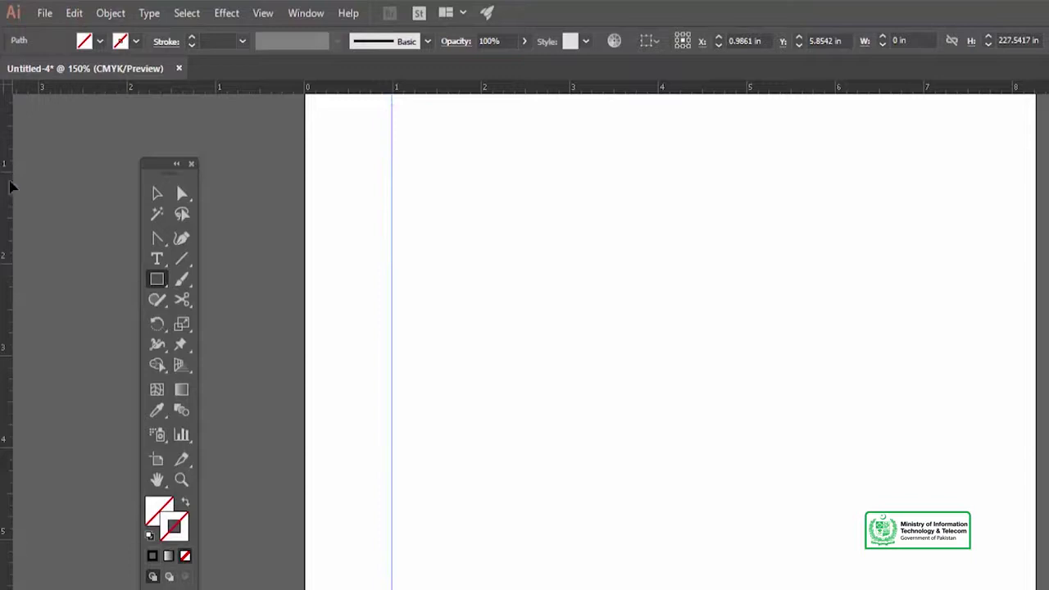
{"action": "left_click_drag", "start_coordinate": [250, 203], "coordinate": [481, 211]}
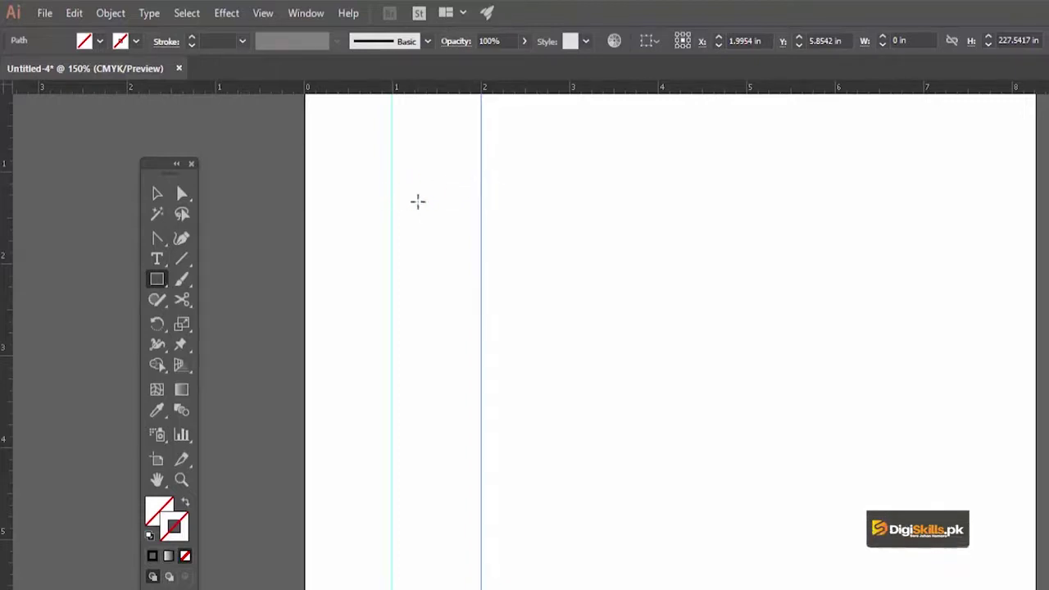
{"action": "left_click_drag", "start_coordinate": [433, 90], "coordinate": [421, 174]}
{"action": "left_click_drag", "start_coordinate": [428, 90], "coordinate": [410, 270]}
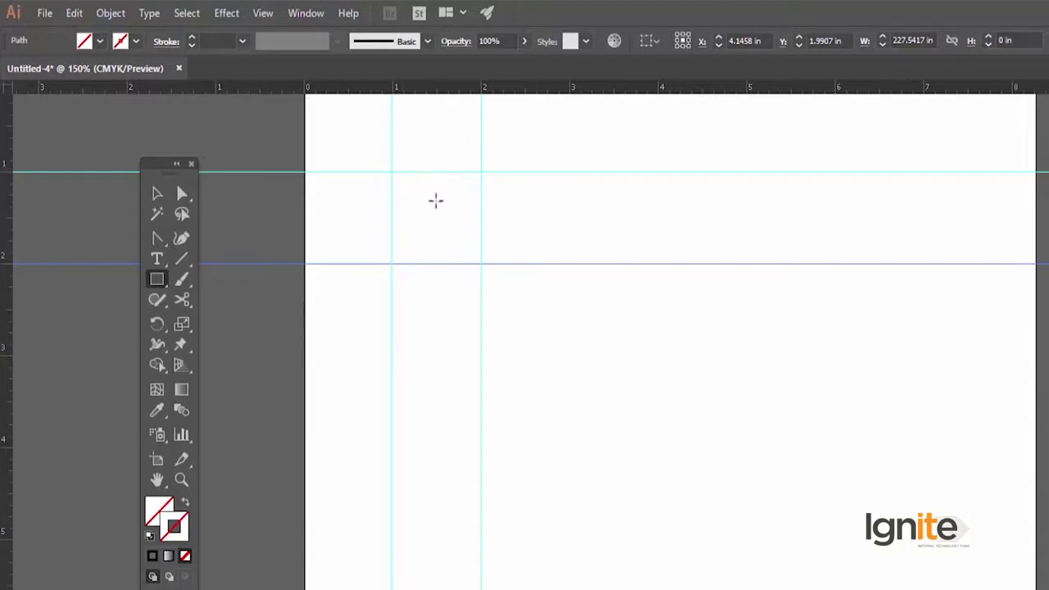
{"action": "key", "text": "a"}
{"action": "left_click", "coordinate": [445, 249]}
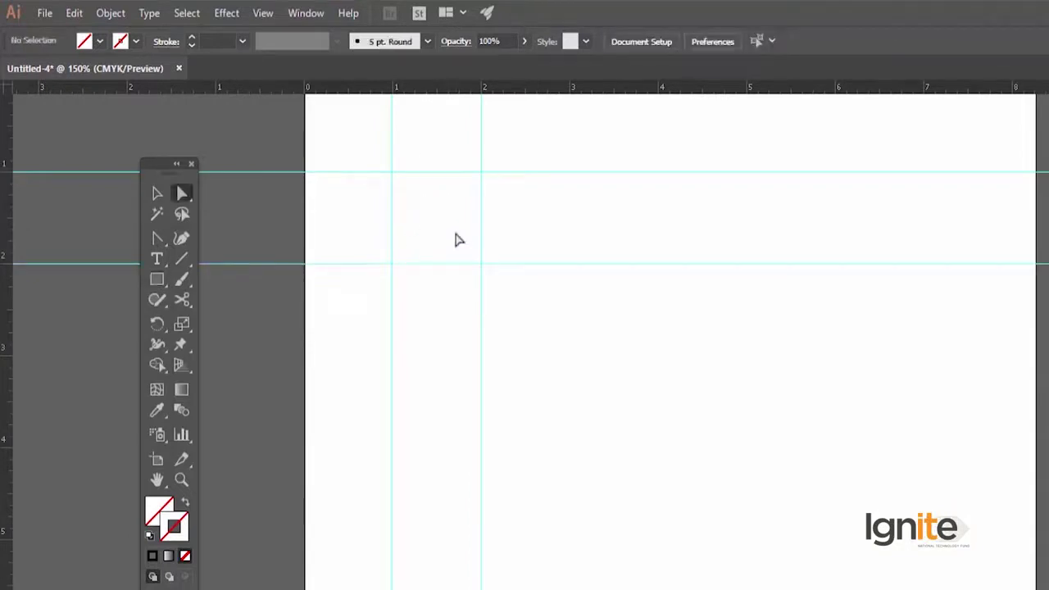
{"action": "left_click", "coordinate": [452, 227]}
{"action": "left_click", "coordinate": [594, 438]}
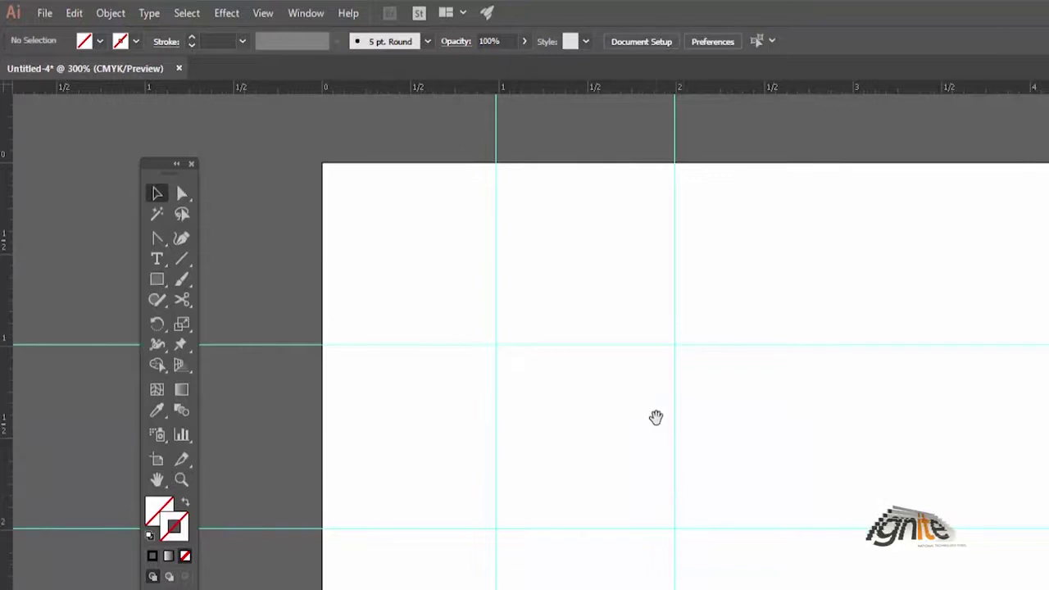
{"action": "left_click_drag", "start_coordinate": [655, 418], "coordinate": [592, 393]}
{"action": "key", "text": "z"}
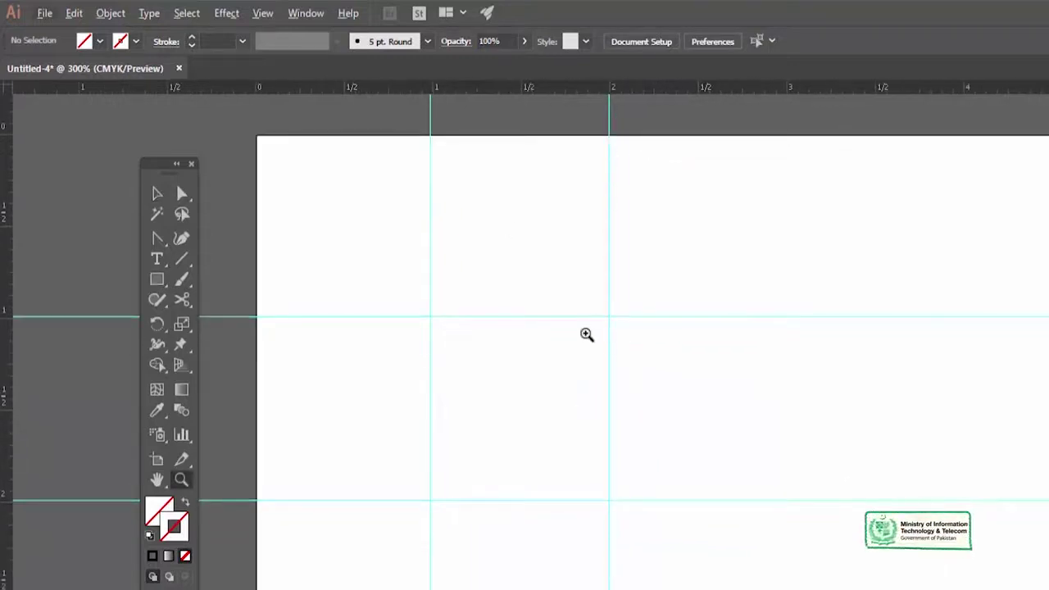
{"action": "left_click", "coordinate": [263, 13]}
{"action": "left_click", "coordinate": [614, 329]}
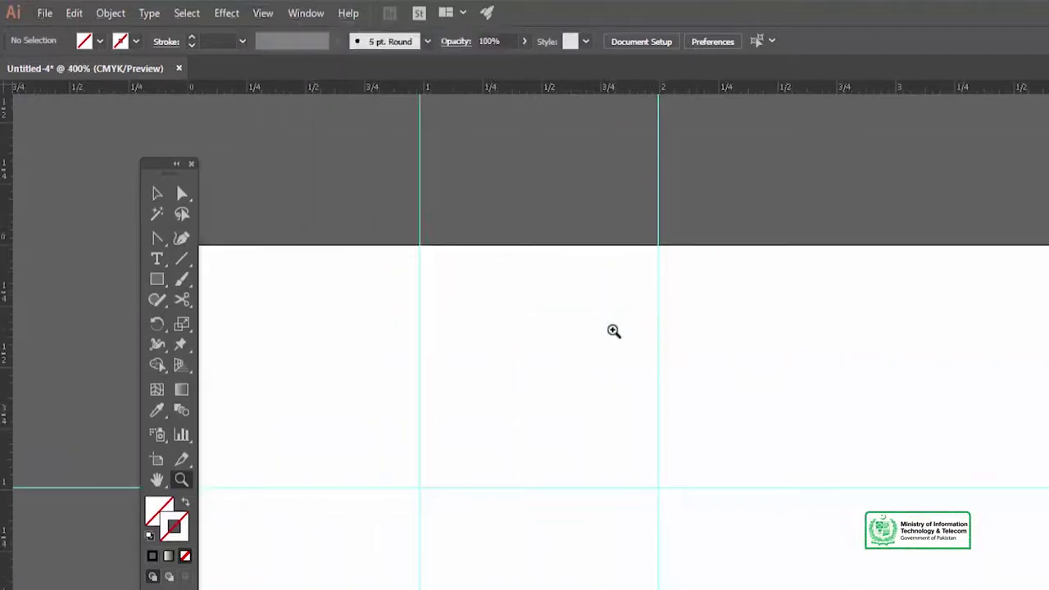
{"action": "key", "text": "ctrl+minus"}
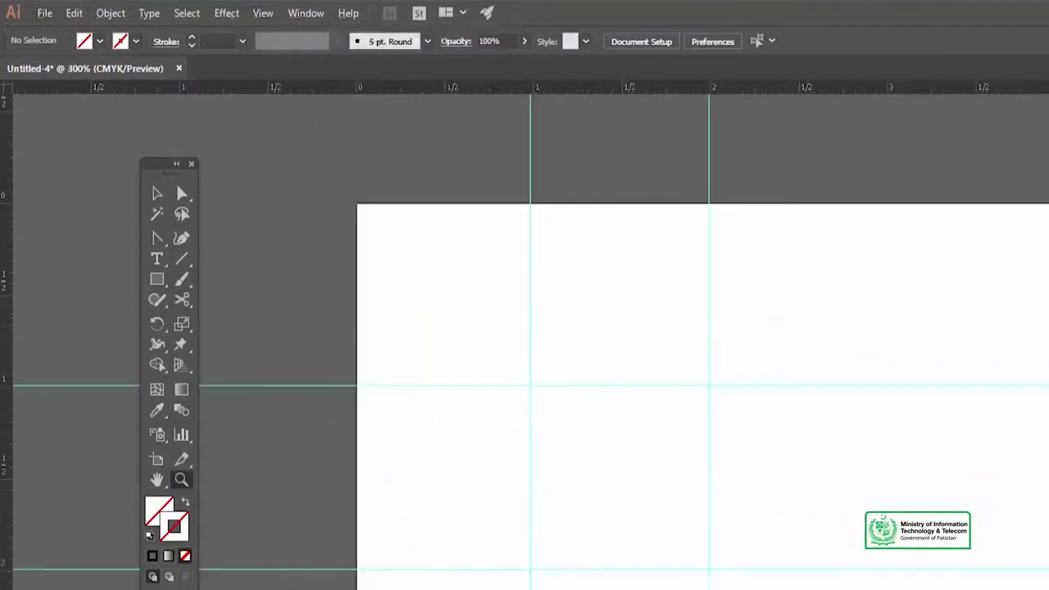
{"action": "key", "text": "ctrl+minus"}
{"action": "left_click_drag", "start_coordinate": [602, 453], "coordinate": [466, 412]}
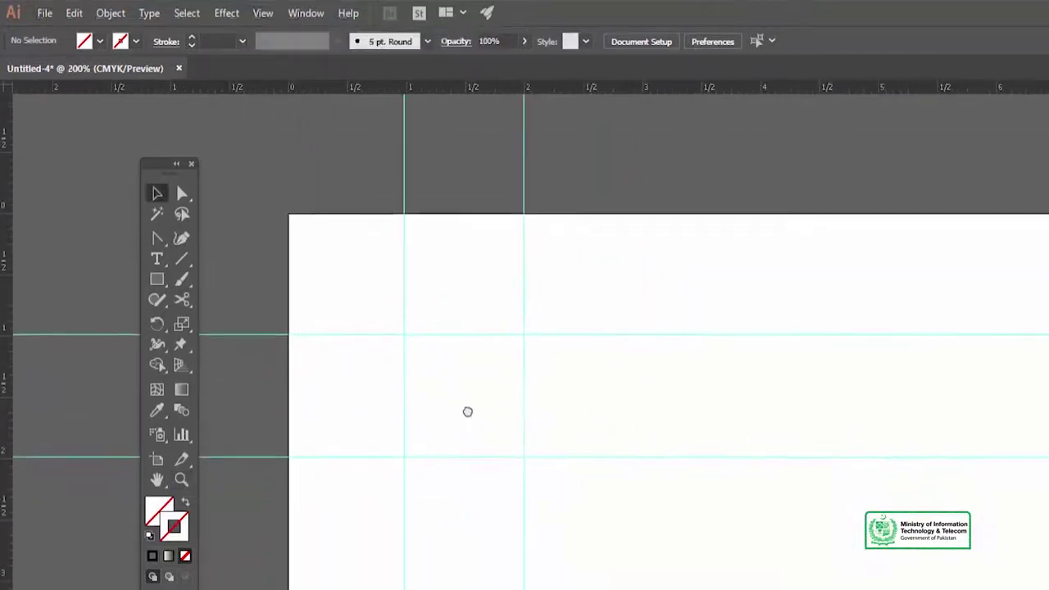
Create an exact 1.0093 in square with the Rectangle Tool's size dialog
{"action": "left_click", "coordinate": [155, 283]}
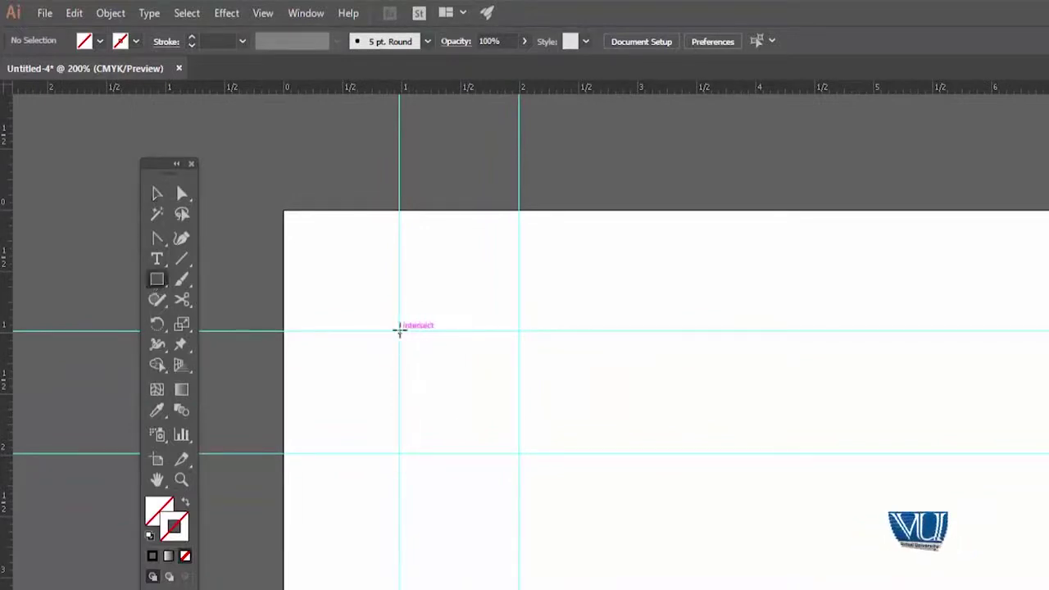
{"action": "left_click_drag", "start_coordinate": [400, 330], "coordinate": [487, 441]}
{"action": "left_click_drag", "start_coordinate": [509, 455], "coordinate": [517, 454]}
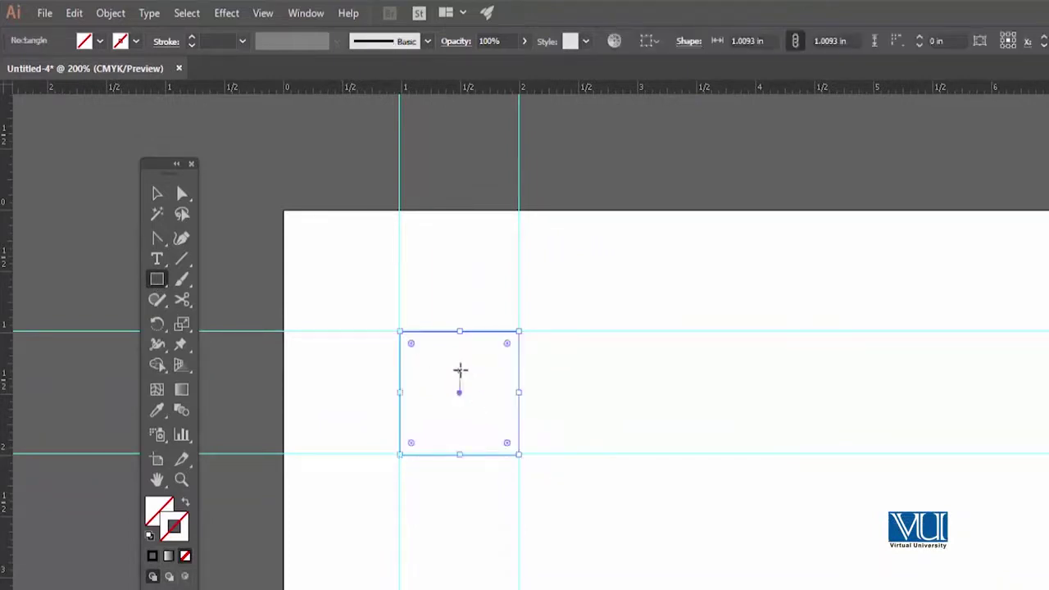
{"action": "left_click", "coordinate": [460, 370]}
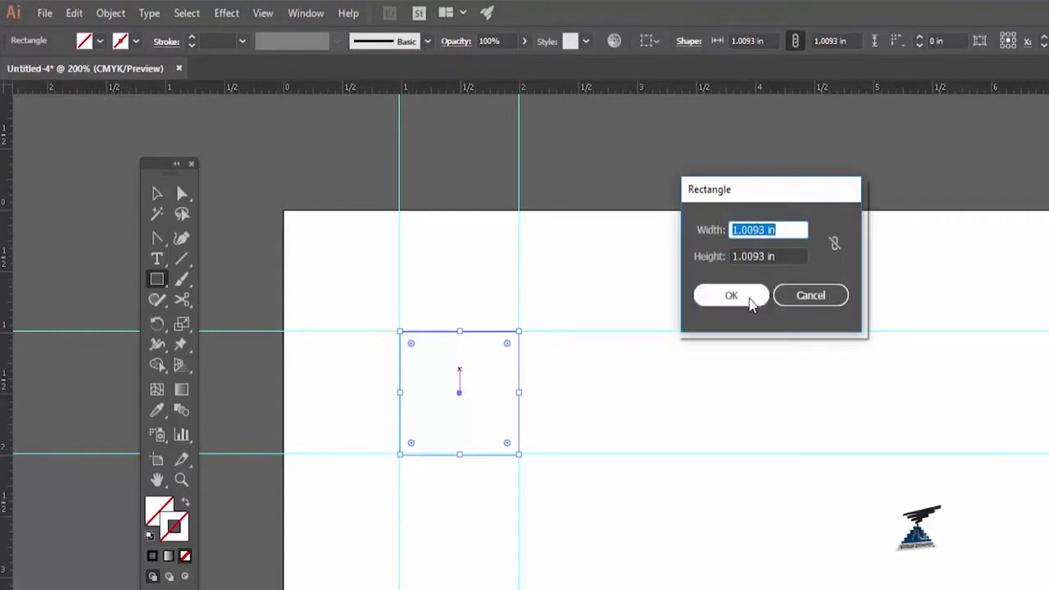
{"action": "left_click", "coordinate": [740, 297]}
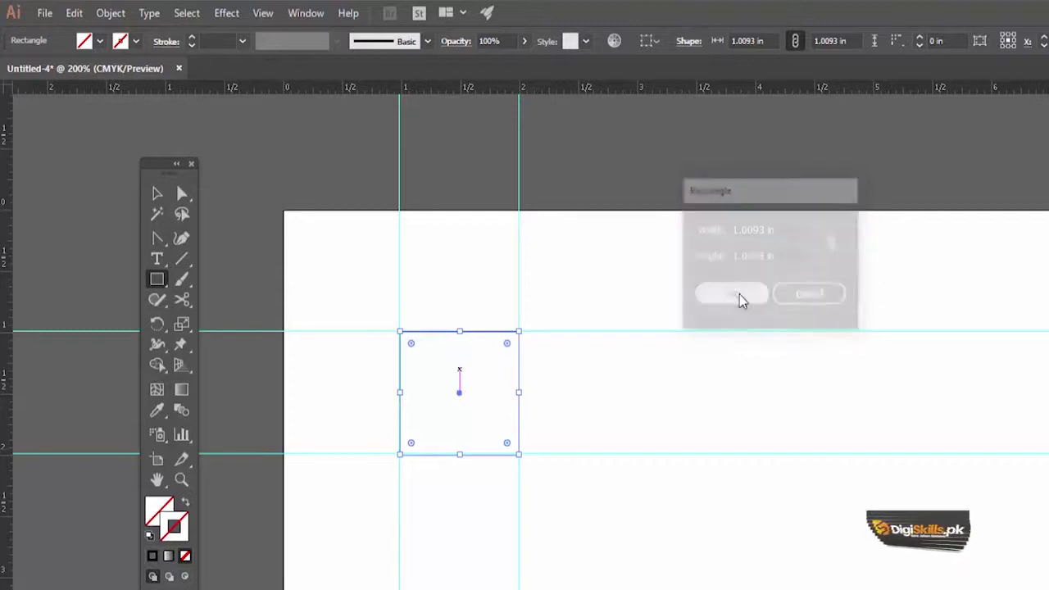
Snap the 1.0093 in square's corner to the guide intersection and select it
{"action": "key", "text": "ctrl+s"}
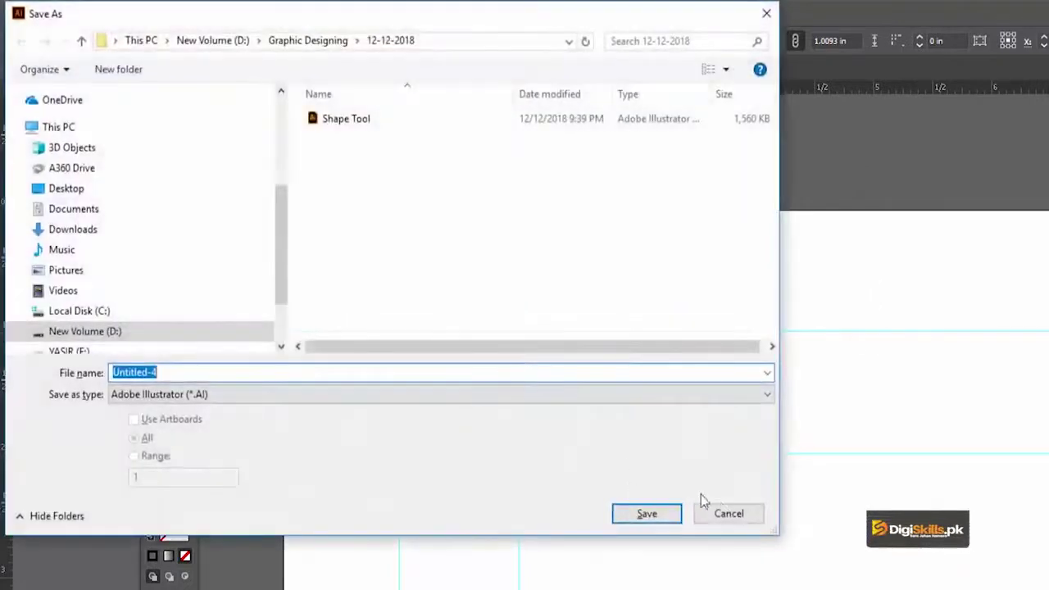
{"action": "left_click", "coordinate": [738, 513]}
{"action": "left_click_drag", "start_coordinate": [540, 393], "coordinate": [480, 356]}
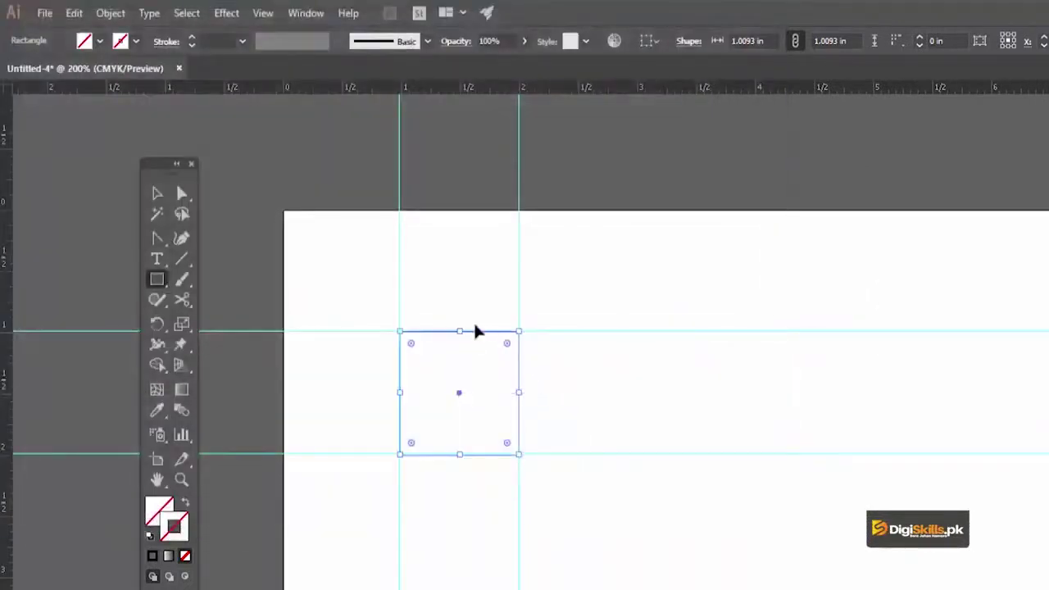
{"action": "key", "text": "v"}
{"action": "left_click", "coordinate": [585, 338]}
{"action": "left_click_drag", "start_coordinate": [590, 339], "coordinate": [591, 318]}
{"action": "key", "text": "ctrl+a"}
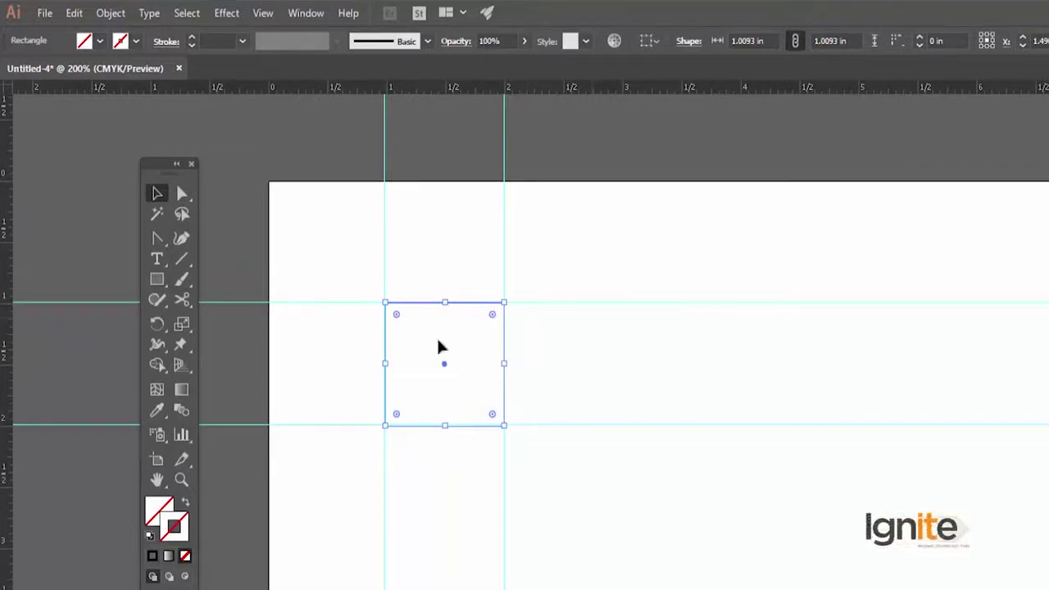
Select one vertical guide and delete it
{"action": "key", "text": "ctrl+minus"}
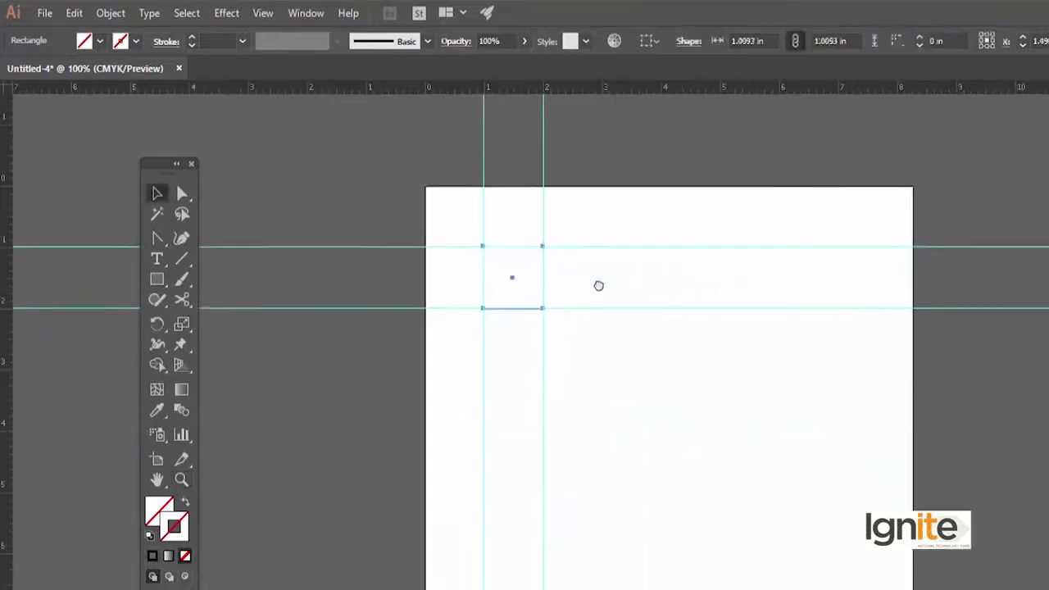
{"action": "left_click", "coordinate": [597, 306]}
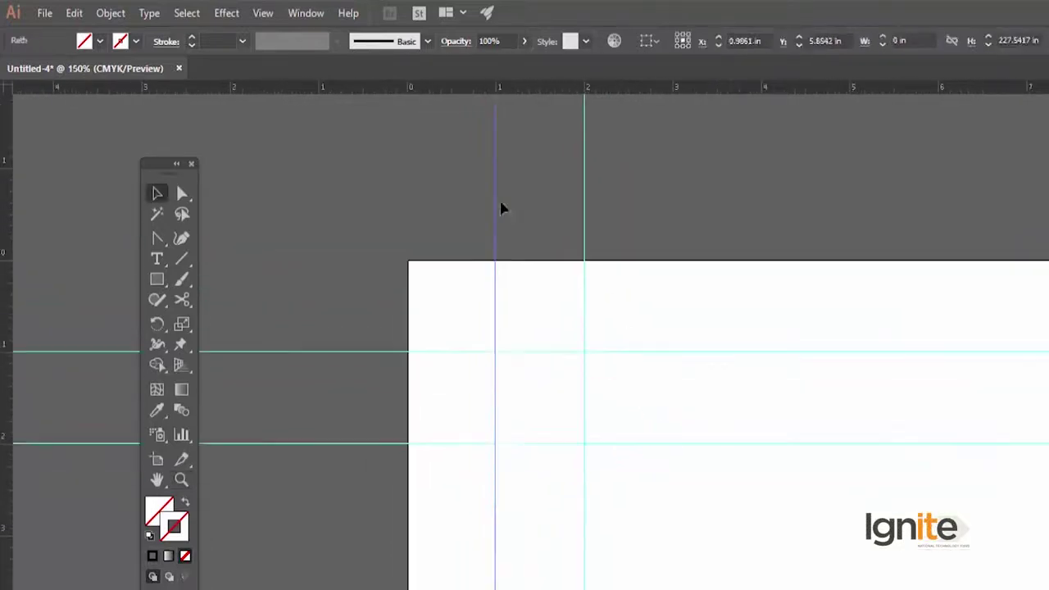
{"action": "left_click_drag", "start_coordinate": [440, 176], "coordinate": [544, 245]}
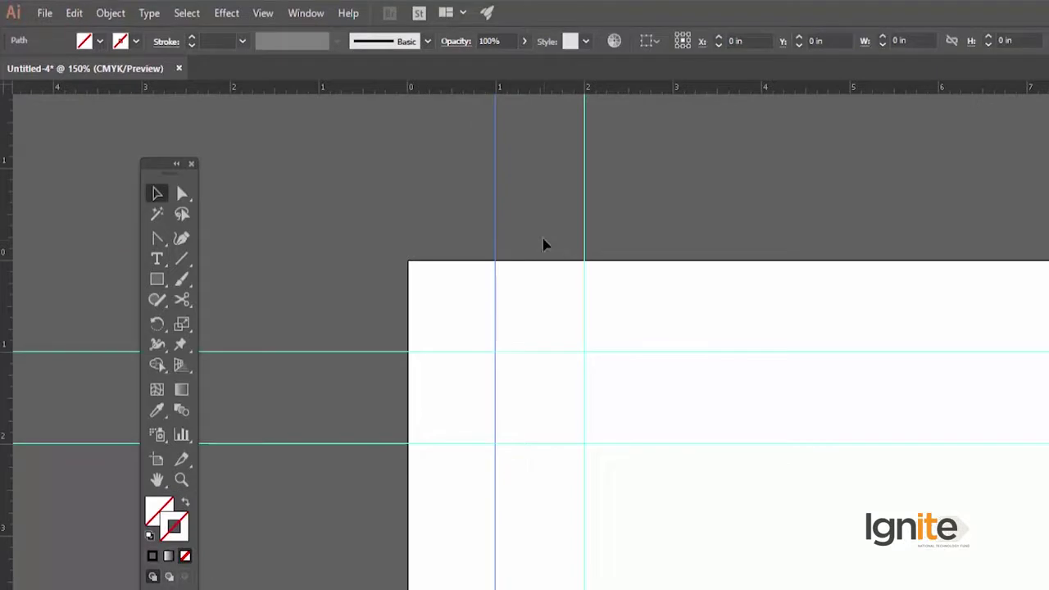
{"action": "key", "text": "Delete"}
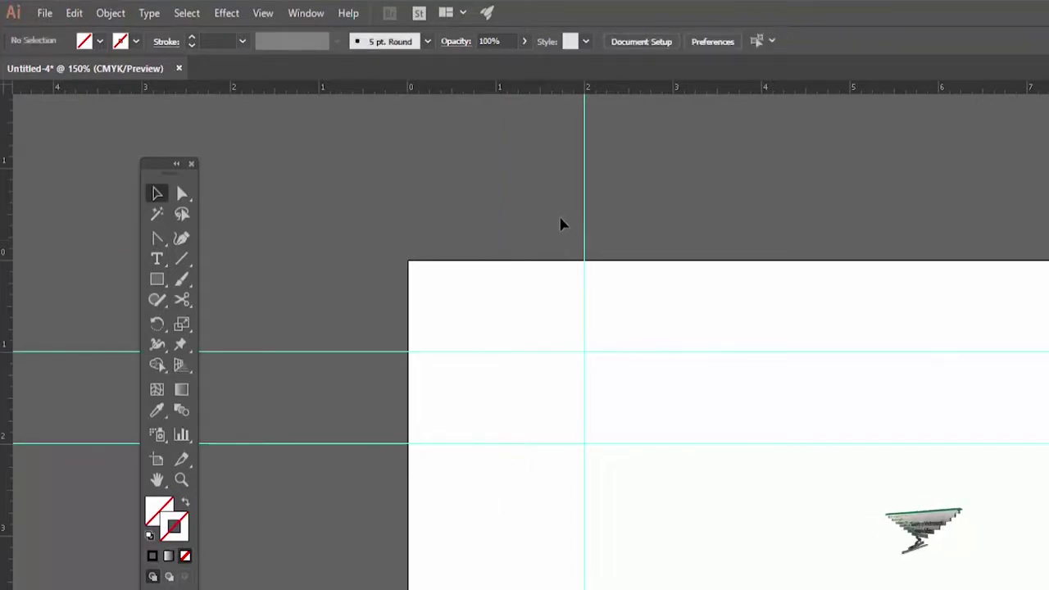
Zoom out and pan so the whole artboard fits in the window
{"action": "left_click_drag", "start_coordinate": [716, 450], "coordinate": [550, 436]}
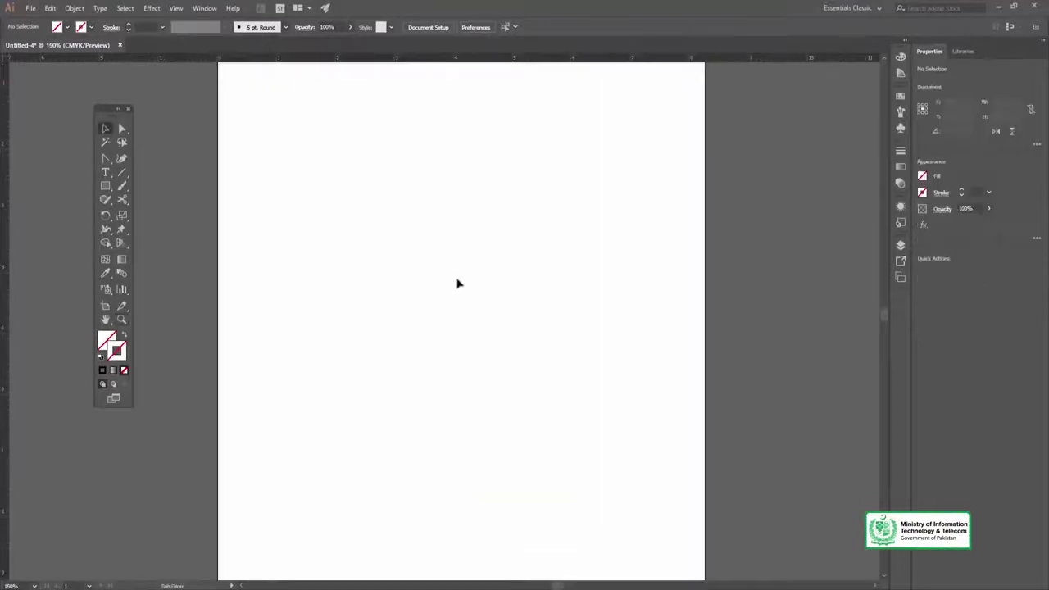
{"action": "left_click_drag", "start_coordinate": [466, 280], "coordinate": [476, 308]}
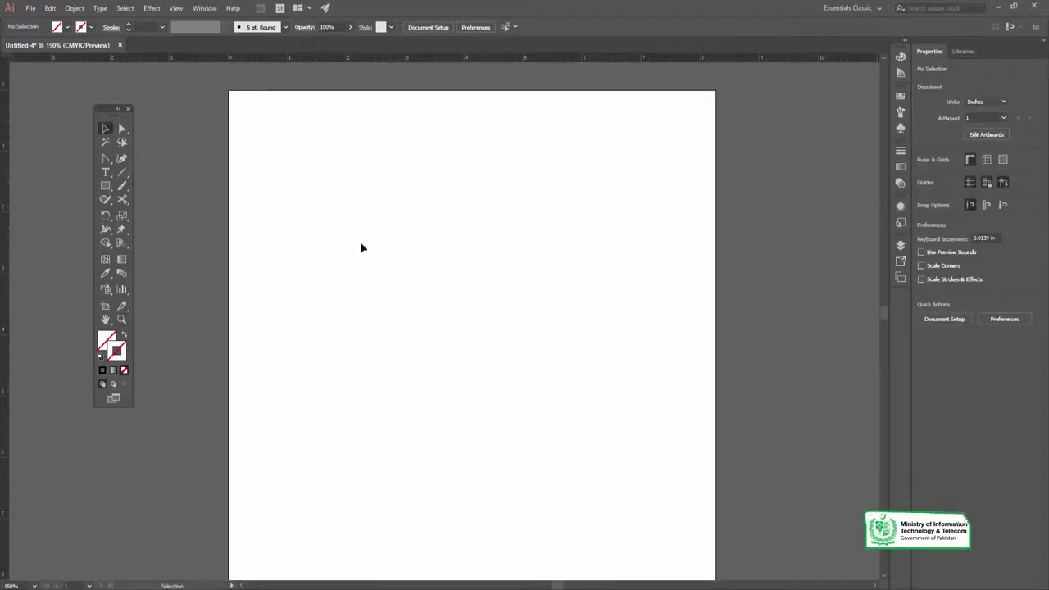
{"action": "left_click_drag", "start_coordinate": [413, 297], "coordinate": [405, 278]}
{"action": "left_click", "coordinate": [472, 331], "text": "alt"}
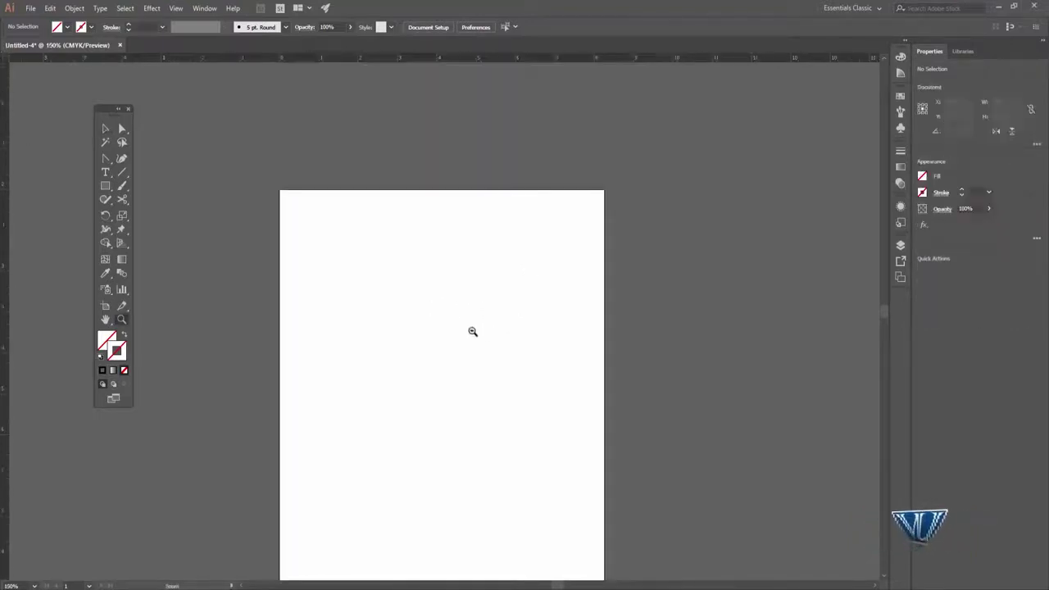
{"action": "key", "text": "v"}
{"action": "left_click_drag", "start_coordinate": [452, 311], "coordinate": [464, 267]}
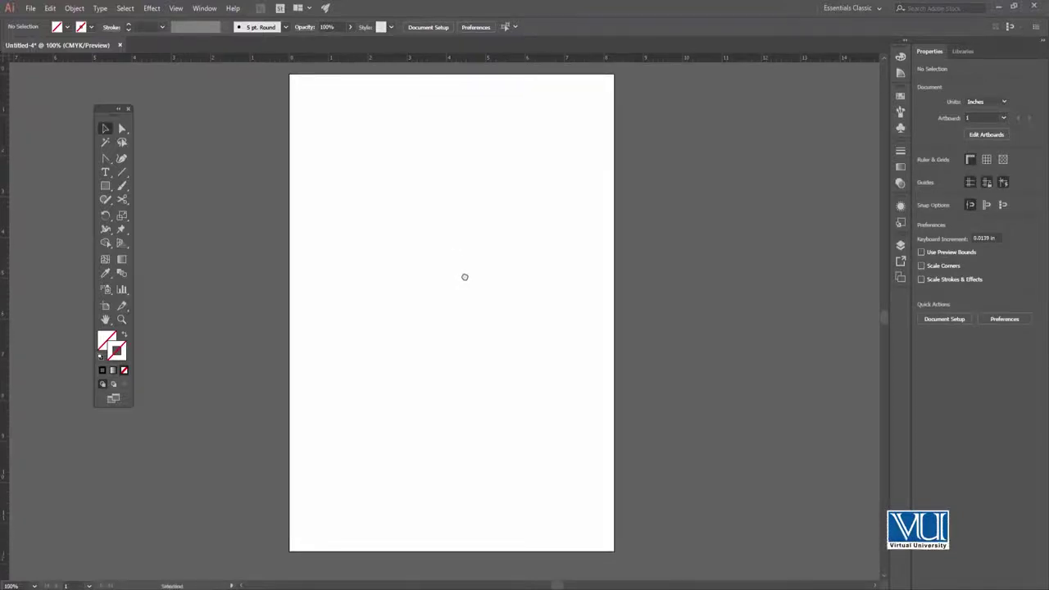
Draw a roughly 1.36 in square with the Rectangle Tool and marquee-select it
{"action": "left_click", "coordinate": [105, 185]}
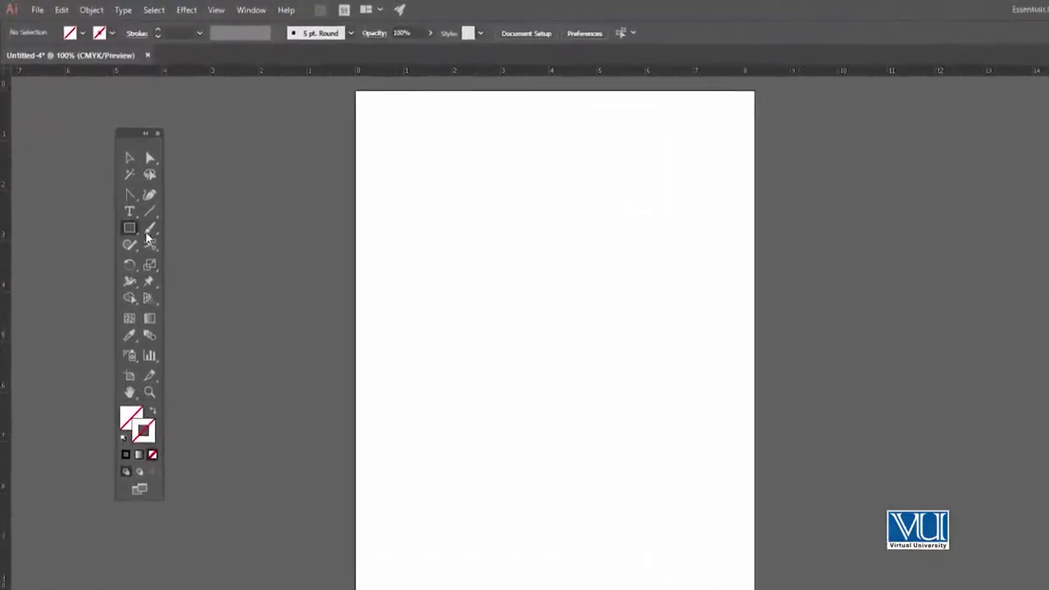
{"action": "left_click_drag", "start_coordinate": [371, 176], "coordinate": [387, 186]}
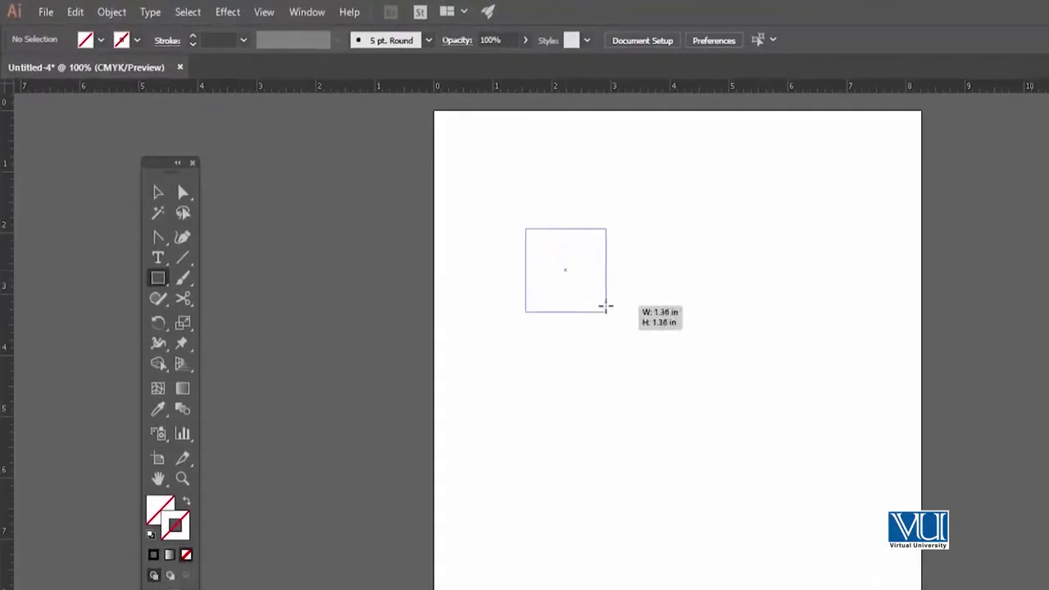
{"action": "left_click_drag", "start_coordinate": [579, 279], "coordinate": [607, 311]}
{"action": "key", "text": "v"}
{"action": "key", "text": "Delete"}
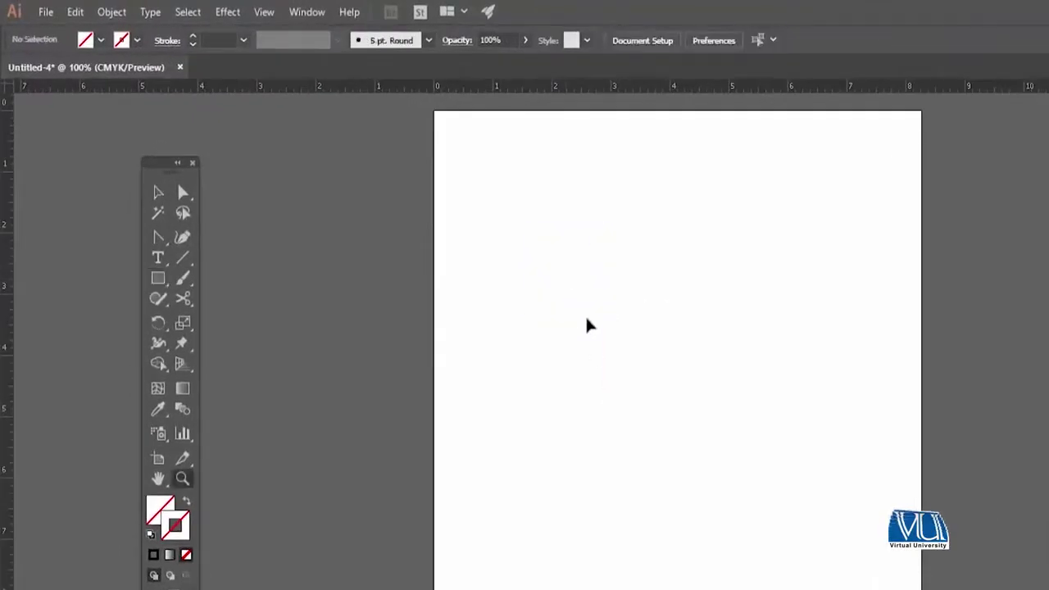
{"action": "key", "text": "ctrl+plus"}
{"action": "left_click_drag", "start_coordinate": [549, 244], "coordinate": [693, 437]}
Give the square a near-black 1 pt stroke using the Stroke Color Picker
{"action": "double_click", "coordinate": [176, 529]}
{"action": "left_click", "coordinate": [573, 537]}
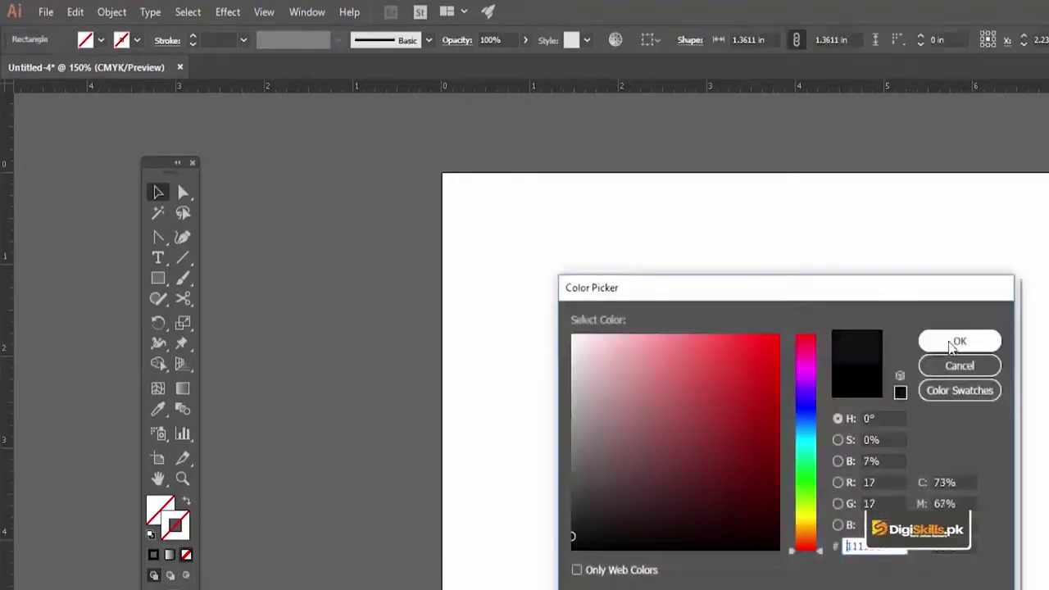
{"action": "left_click", "coordinate": [955, 342]}
{"action": "left_click", "coordinate": [634, 305]}
{"action": "left_click", "coordinate": [604, 353]}
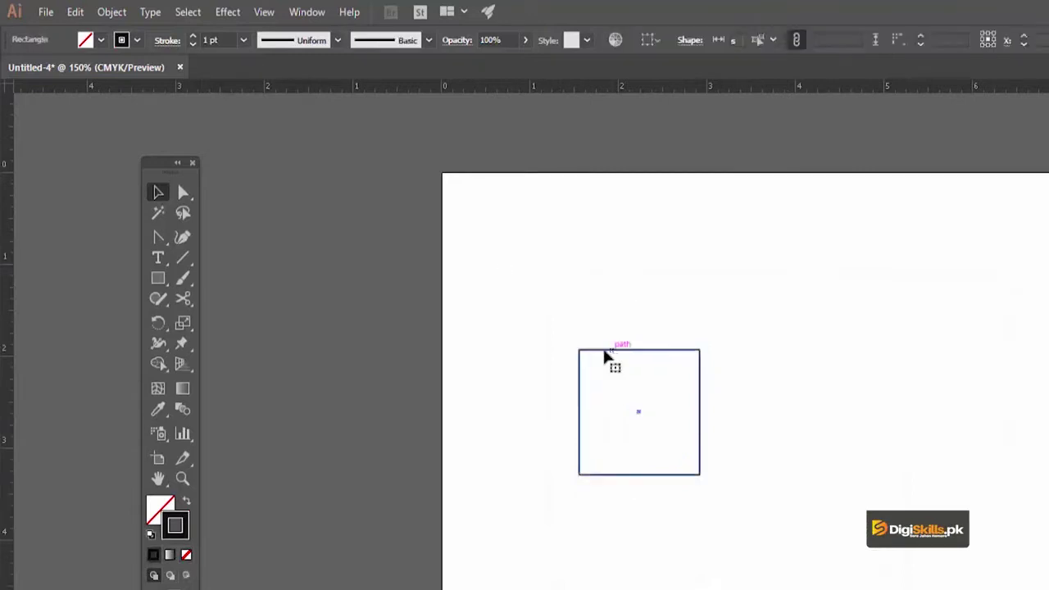
Move the square right and down into place, undoing an accidental duplicate
{"action": "mouse_move", "coordinate": [603, 347]}
{"action": "left_mouse_down"}
{"action": "mouse_move", "coordinate": [726, 366]}
{"action": "mouse_move", "coordinate": [634, 363]}
{"action": "mouse_move", "coordinate": [730, 354]}
{"action": "mouse_move", "coordinate": [620, 351]}
{"action": "mouse_move", "coordinate": [762, 345]}
{"action": "mouse_move", "coordinate": [606, 356]}
{"action": "mouse_move", "coordinate": [749, 344]}
{"action": "mouse_move", "coordinate": [625, 368]}
{"action": "mouse_move", "coordinate": [738, 349]}
{"action": "left_mouse_up"}
{"action": "left_click_drag", "start_coordinate": [738, 427], "coordinate": [695, 413]}
{"action": "key", "text": "ctrl+z"}
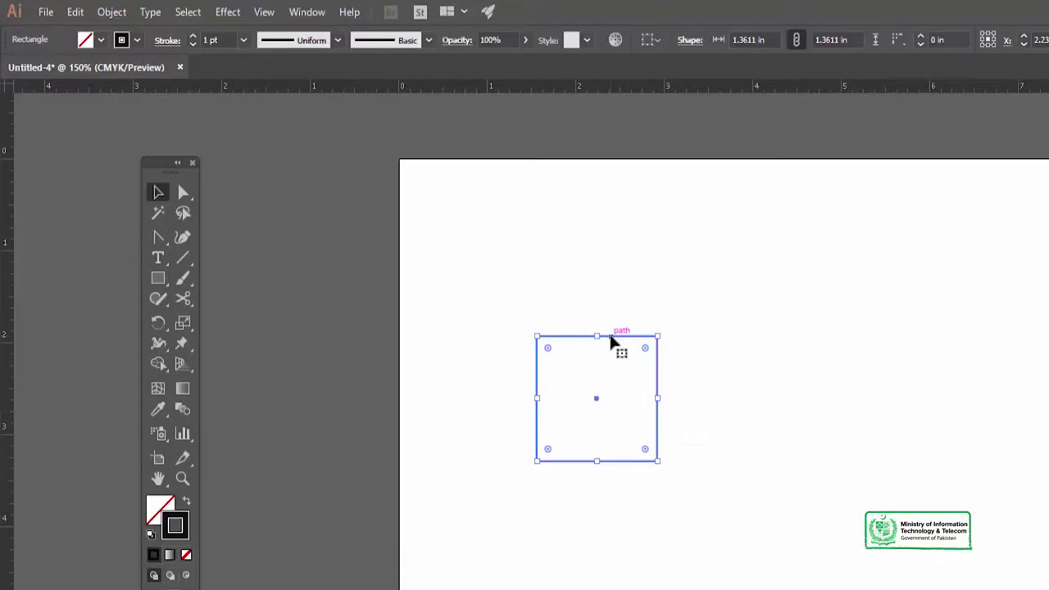
{"action": "mouse_move", "coordinate": [609, 342]}
{"action": "left_mouse_down"}
{"action": "mouse_move", "coordinate": [745, 342]}
{"action": "mouse_move", "coordinate": [738, 335]}
{"action": "left_mouse_up"}
{"action": "mouse_move", "coordinate": [615, 301]}
{"action": "left_mouse_down"}
{"action": "mouse_move", "coordinate": [624, 420]}
{"action": "mouse_move", "coordinate": [621, 318]}
{"action": "left_mouse_up"}
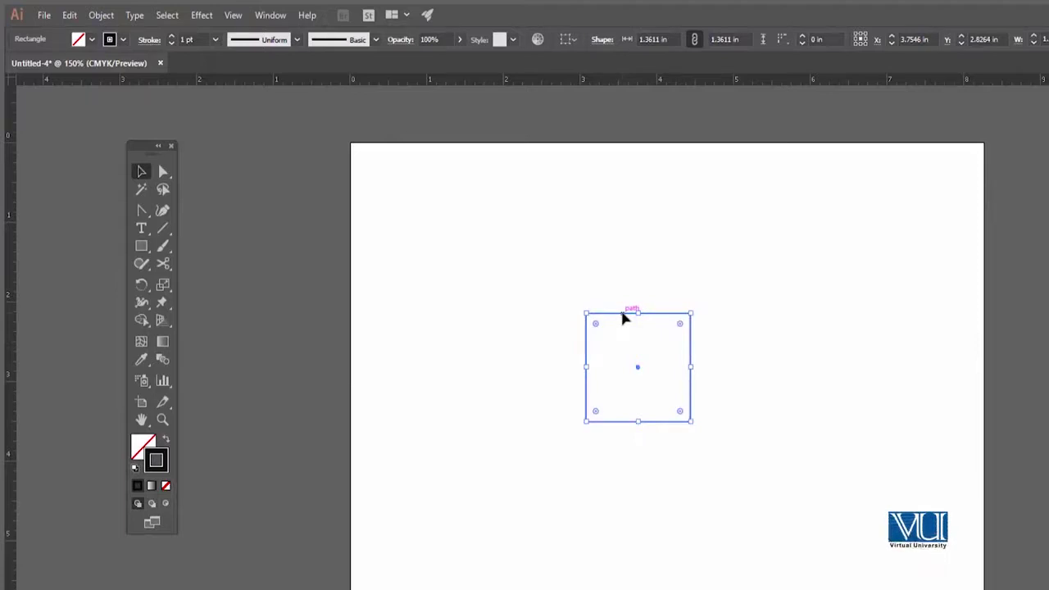
{"action": "left_click", "coordinate": [623, 321]}
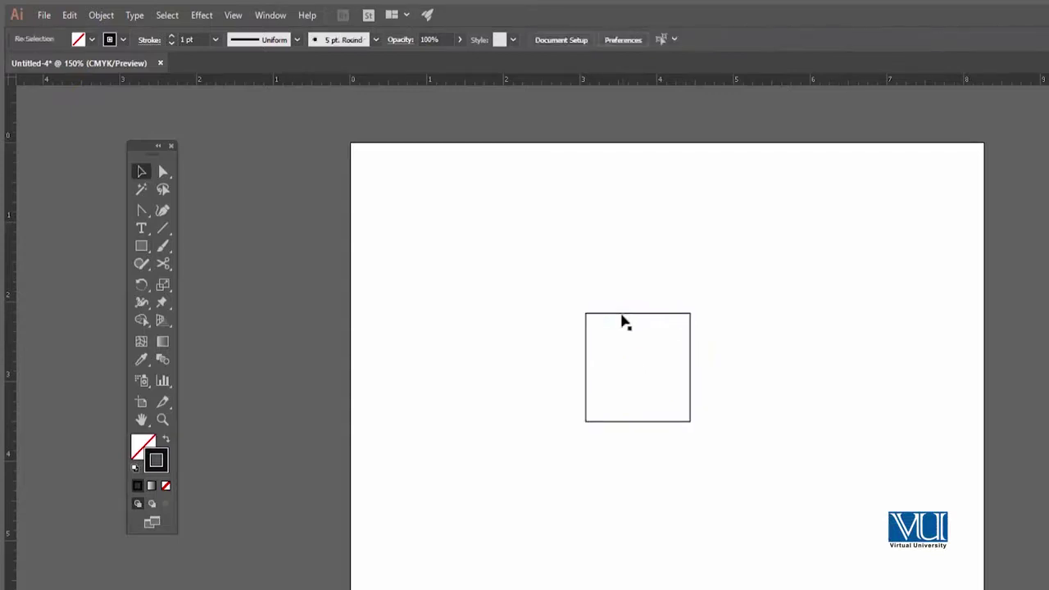
{"action": "left_click", "coordinate": [623, 315]}
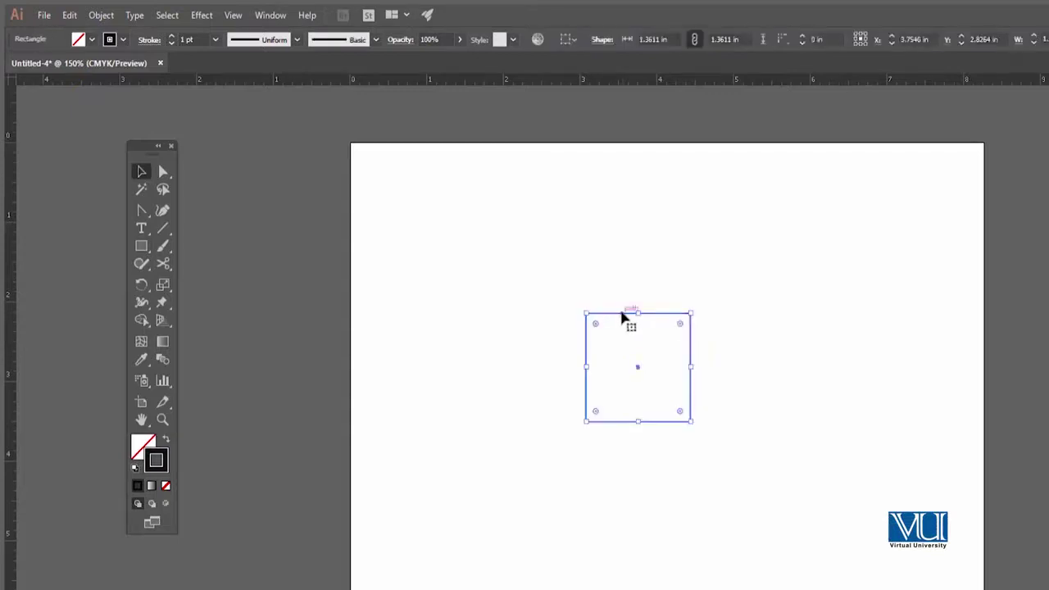
Duplicate the 1.3611 in square 1.54 in straight down, undoing an initial plain move
{"action": "left_click_drag", "start_coordinate": [623, 319], "coordinate": [629, 443]}
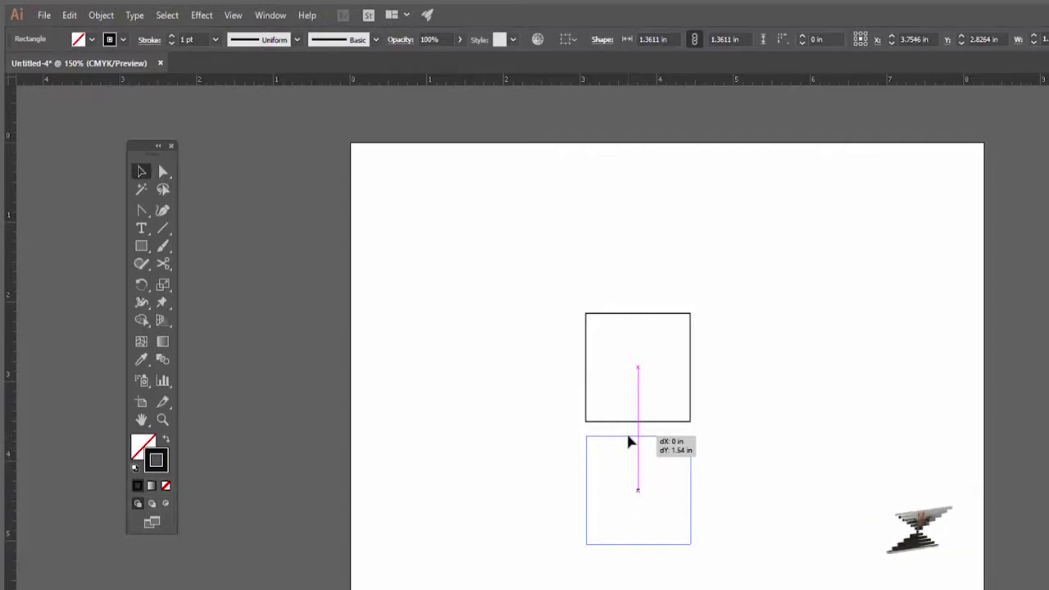
{"action": "left_click_drag", "start_coordinate": [628, 438], "coordinate": [628, 438]}
{"action": "key", "text": "ctrl+z"}
{"action": "left_click_drag", "start_coordinate": [623, 369], "coordinate": [623, 441]}
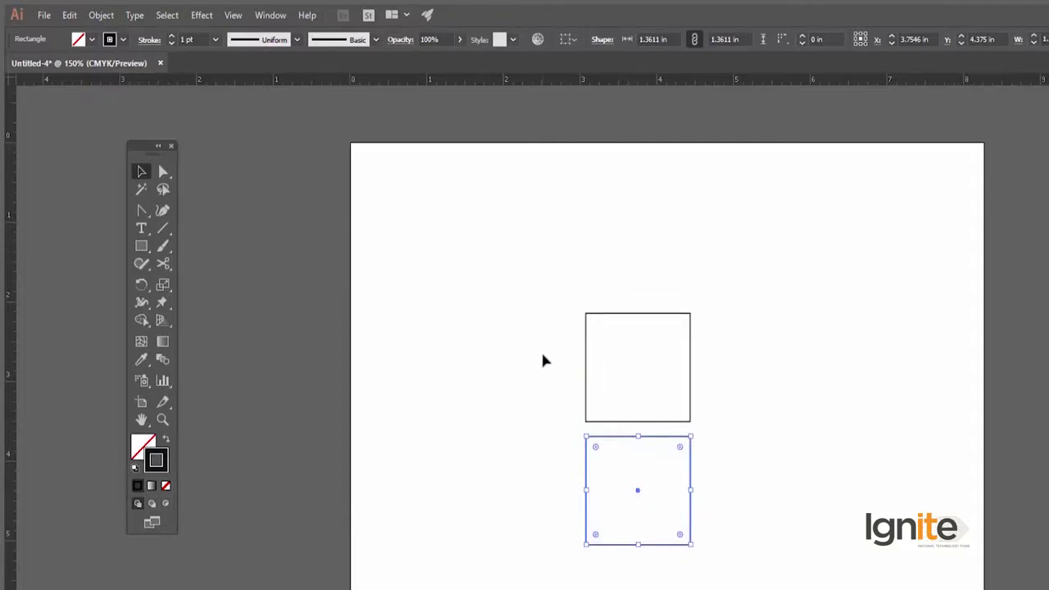
{"action": "scroll", "coordinate": [609, 344], "scroll_direction": "right", "scroll_amount": 3}
Alt-drag the upper square 1.5 in right to make a third copy, then deselect
{"action": "left_click", "coordinate": [535, 325]}
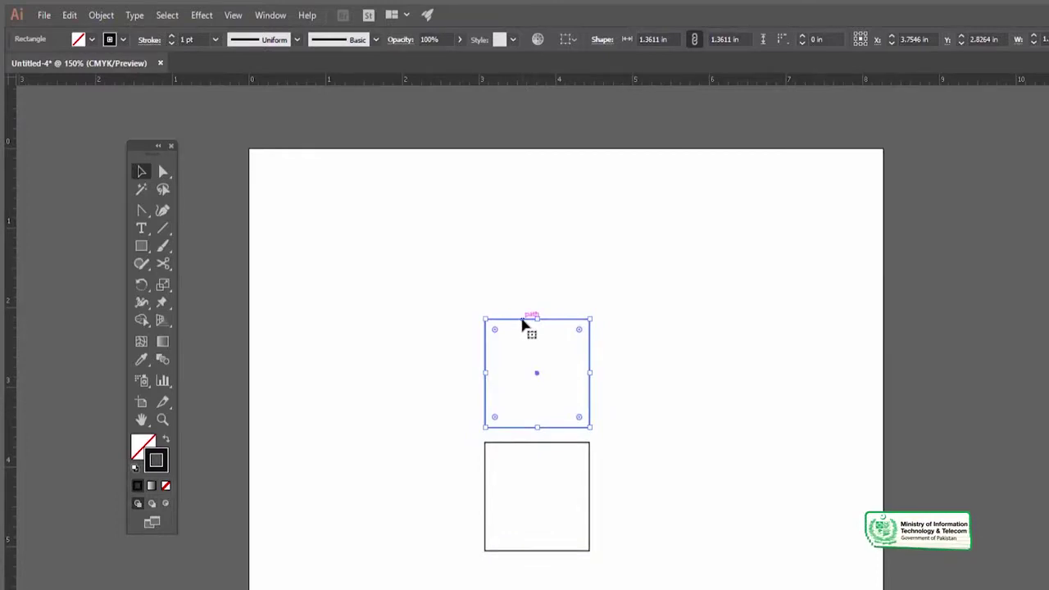
{"action": "left_click_drag", "start_coordinate": [525, 325], "coordinate": [650, 327]}
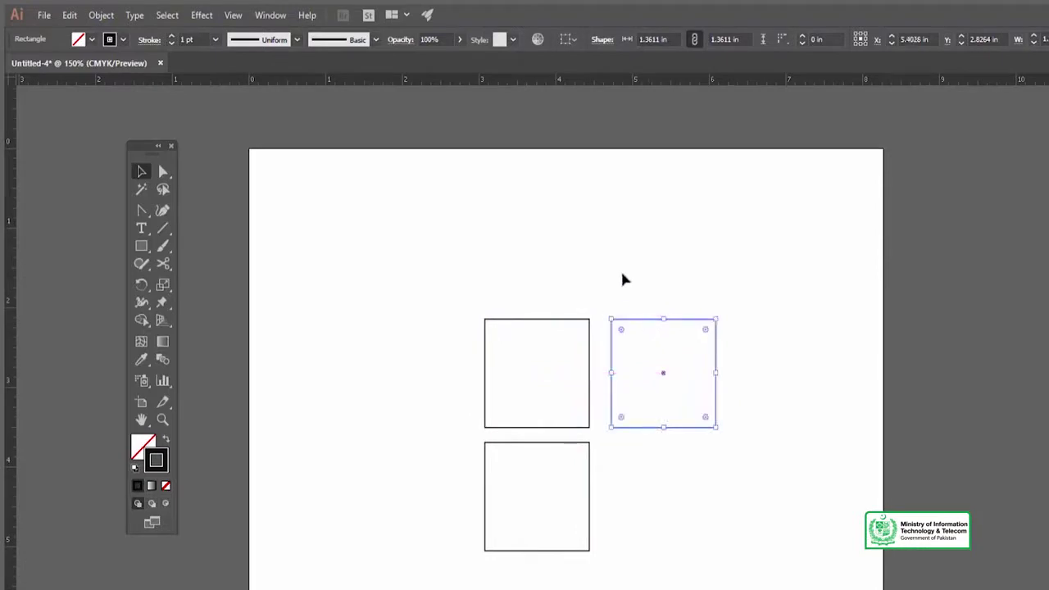
{"action": "left_click", "coordinate": [622, 274]}
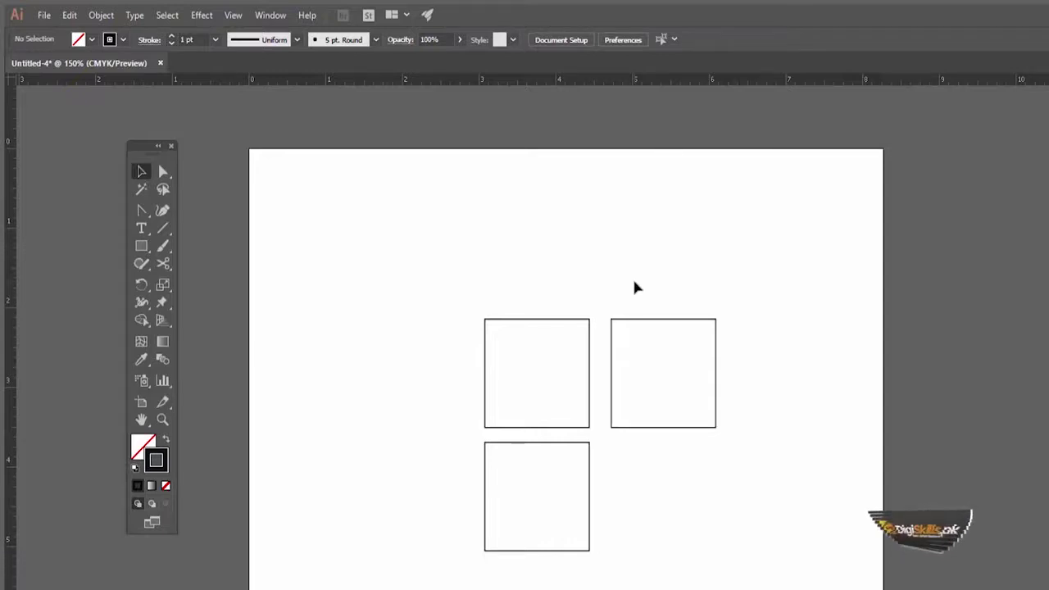
Nudge the top-left square up and left, then open the View menu
{"action": "mouse_move", "coordinate": [576, 321]}
{"action": "left_mouse_down"}
{"action": "mouse_move", "coordinate": [541, 274]}
{"action": "mouse_move", "coordinate": [552, 284]}
{"action": "mouse_move", "coordinate": [536, 283]}
{"action": "mouse_move", "coordinate": [571, 256]}
{"action": "mouse_move", "coordinate": [574, 283]}
{"action": "mouse_move", "coordinate": [506, 283]}
{"action": "mouse_move", "coordinate": [487, 225]}
{"action": "mouse_move", "coordinate": [527, 207]}
{"action": "mouse_move", "coordinate": [552, 244]}
{"action": "mouse_move", "coordinate": [541, 277]}
{"action": "mouse_move", "coordinate": [499, 281]}
{"action": "mouse_move", "coordinate": [491, 257]}
{"action": "mouse_move", "coordinate": [554, 223]}
{"action": "mouse_move", "coordinate": [555, 249]}
{"action": "mouse_move", "coordinate": [515, 262]}
{"action": "mouse_move", "coordinate": [527, 260]}
{"action": "mouse_move", "coordinate": [491, 237]}
{"action": "mouse_move", "coordinate": [478, 251]}
{"action": "mouse_move", "coordinate": [546, 290]}
{"action": "mouse_move", "coordinate": [531, 277]}
{"action": "left_mouse_up"}
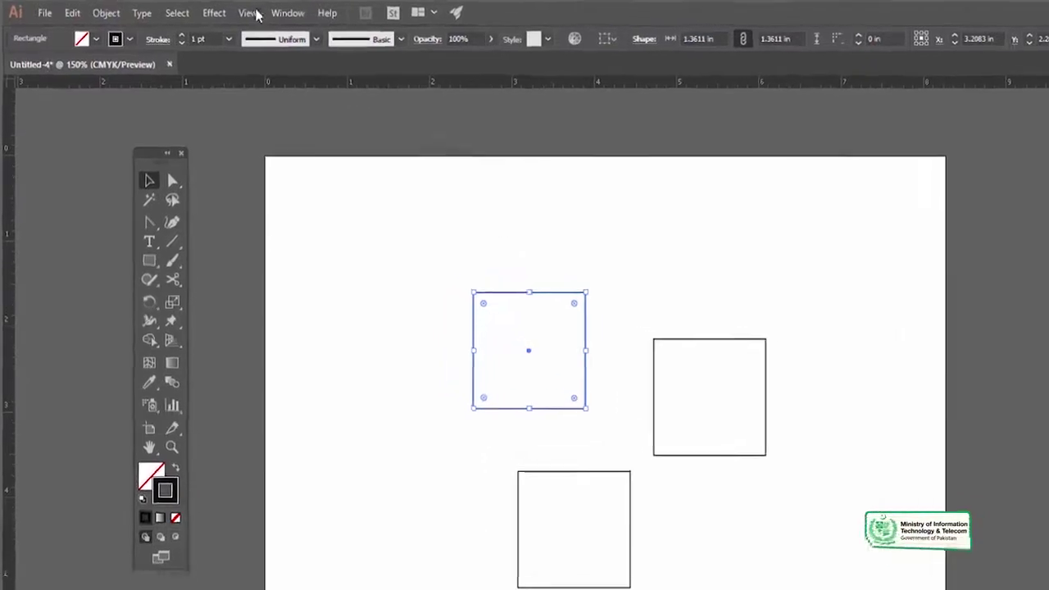
{"action": "left_click", "coordinate": [256, 15]}
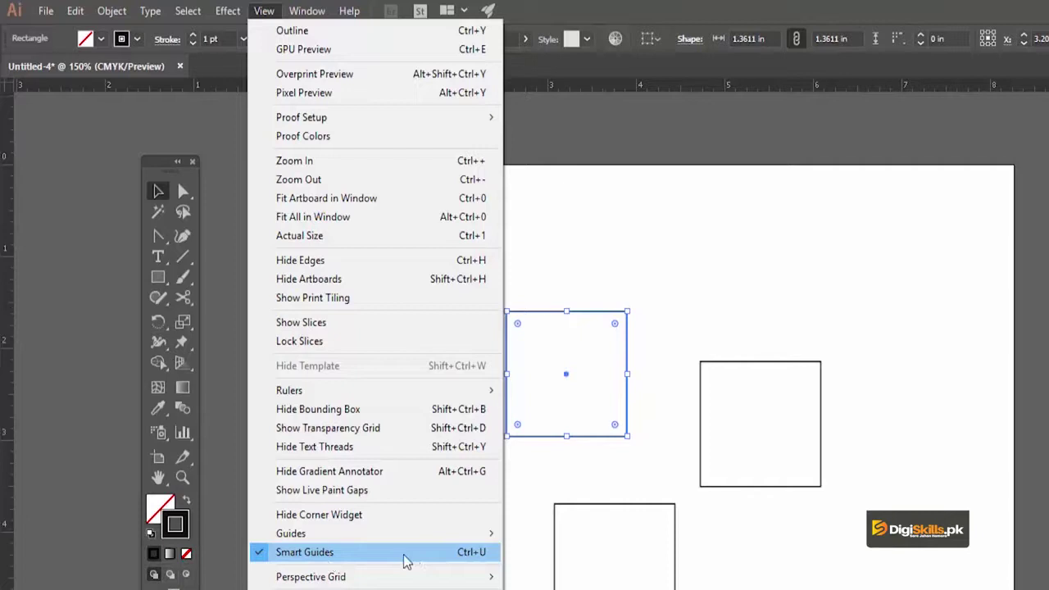
Turn off Smart Guides, delete the bottom and right squares, and move the last square left
{"action": "left_click", "coordinate": [613, 287]}
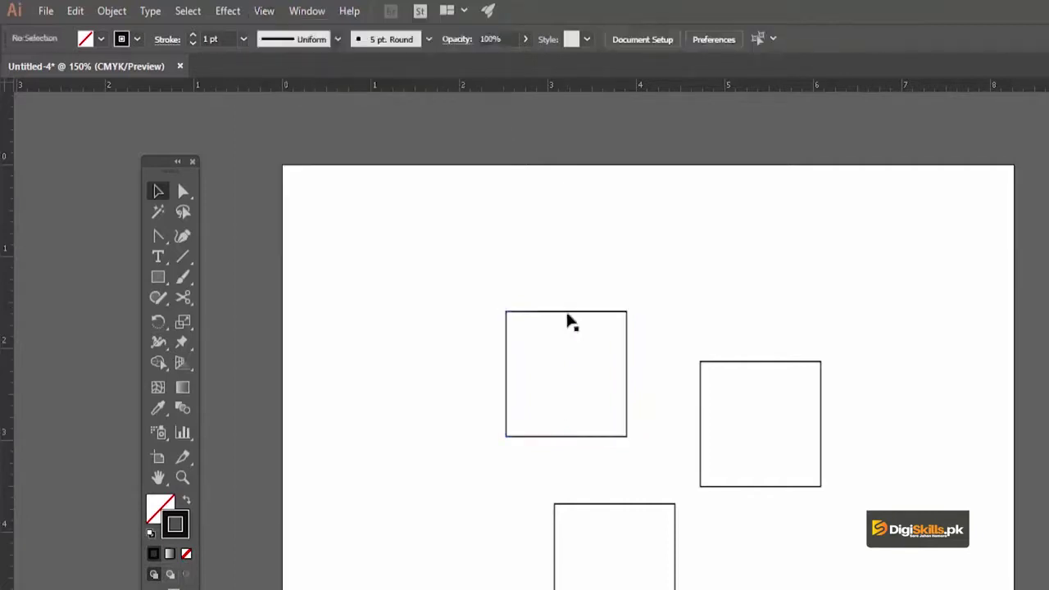
{"action": "left_click", "coordinate": [740, 363]}
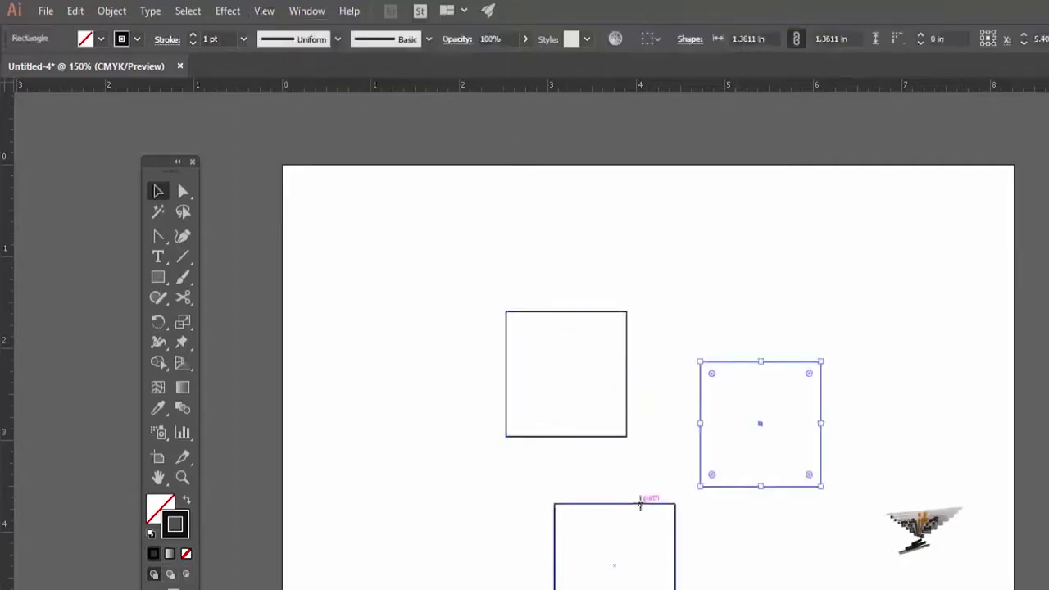
{"action": "left_click", "coordinate": [640, 503]}
{"action": "key", "text": "Delete"}
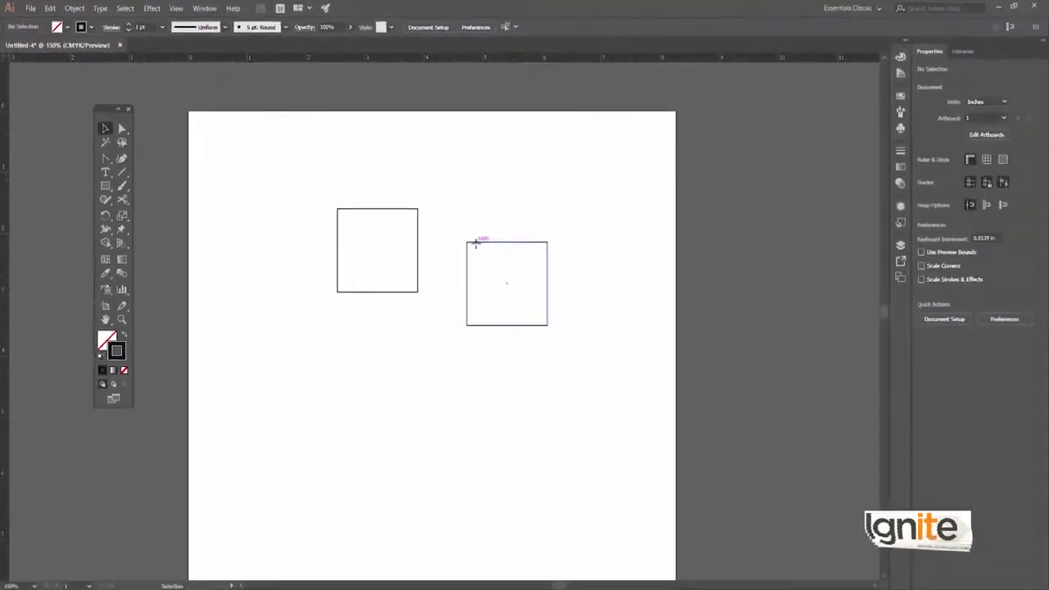
{"action": "left_click", "coordinate": [476, 243]}
{"action": "key", "text": "Delete"}
{"action": "mouse_move", "coordinate": [364, 210]}
{"action": "left_mouse_down"}
{"action": "mouse_move", "coordinate": [207, 334]}
{"action": "mouse_move", "coordinate": [268, 289]}
{"action": "left_mouse_up"}
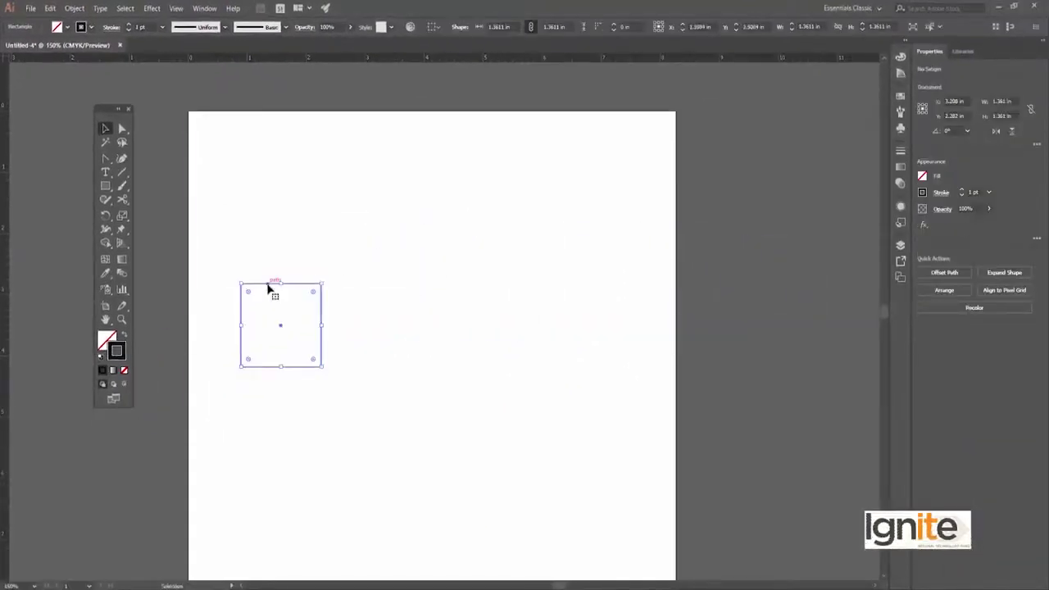
Delete the last square, turn on View > Show Grid, and pan over the empty artboard
{"action": "key", "text": "Delete"}
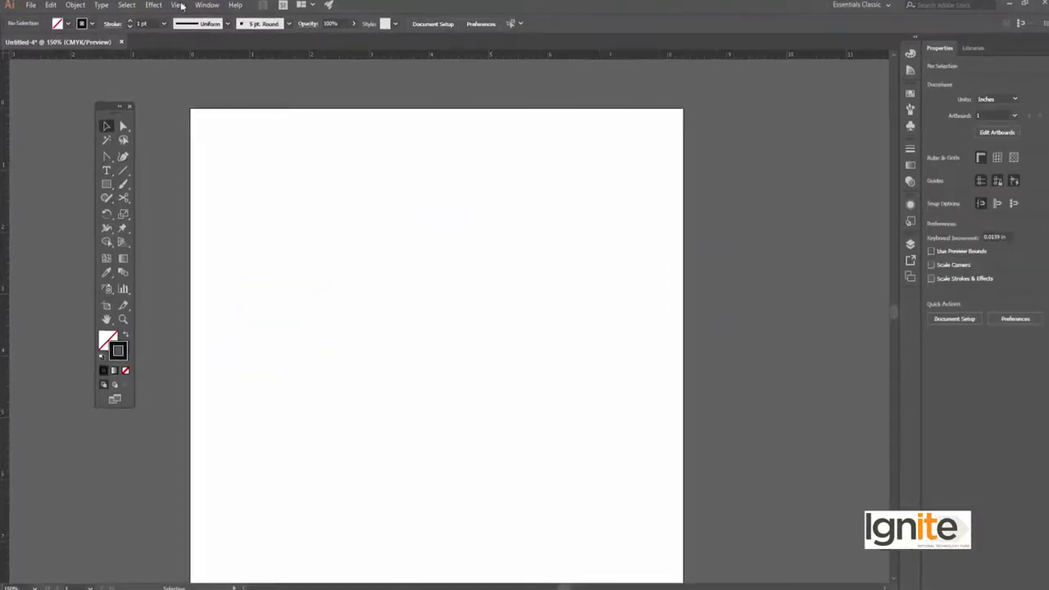
{"action": "left_click", "coordinate": [175, 9]}
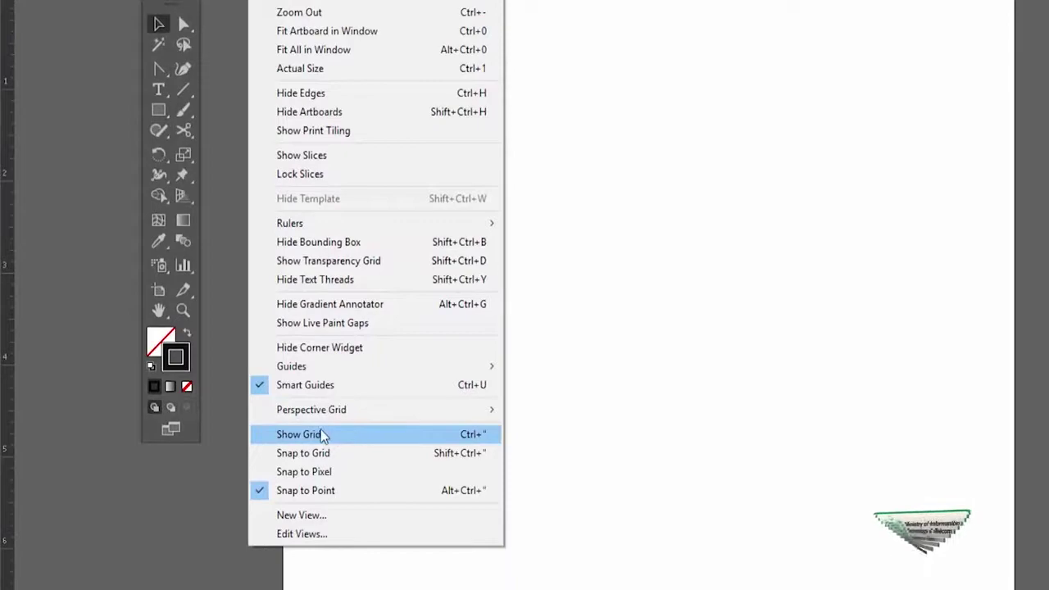
{"action": "left_click", "coordinate": [344, 436]}
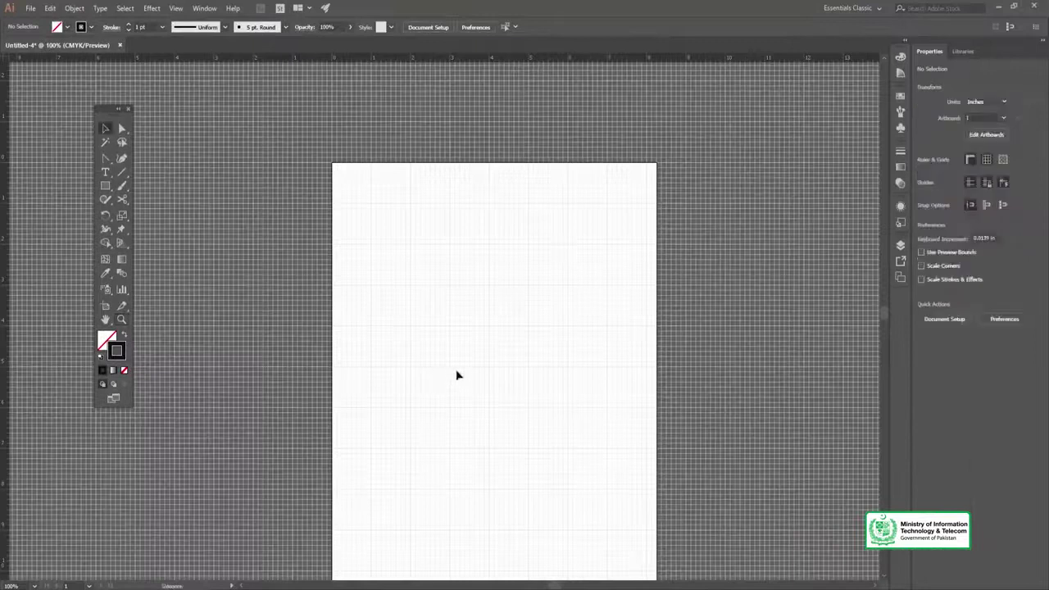
{"action": "left_click_drag", "start_coordinate": [457, 375], "coordinate": [394, 290]}
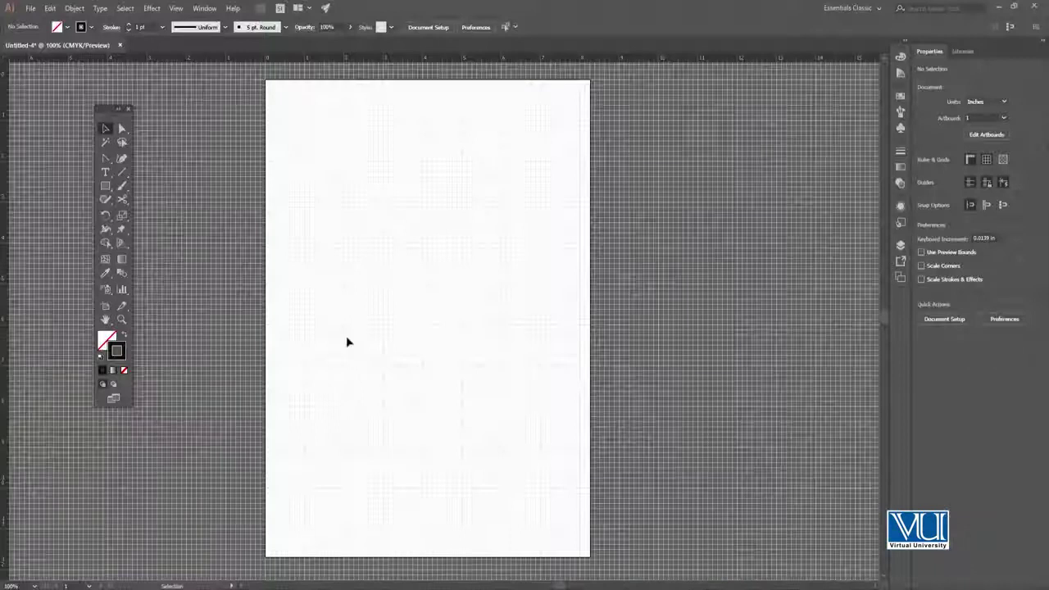
{"action": "key", "text": "ctrl+equal"}
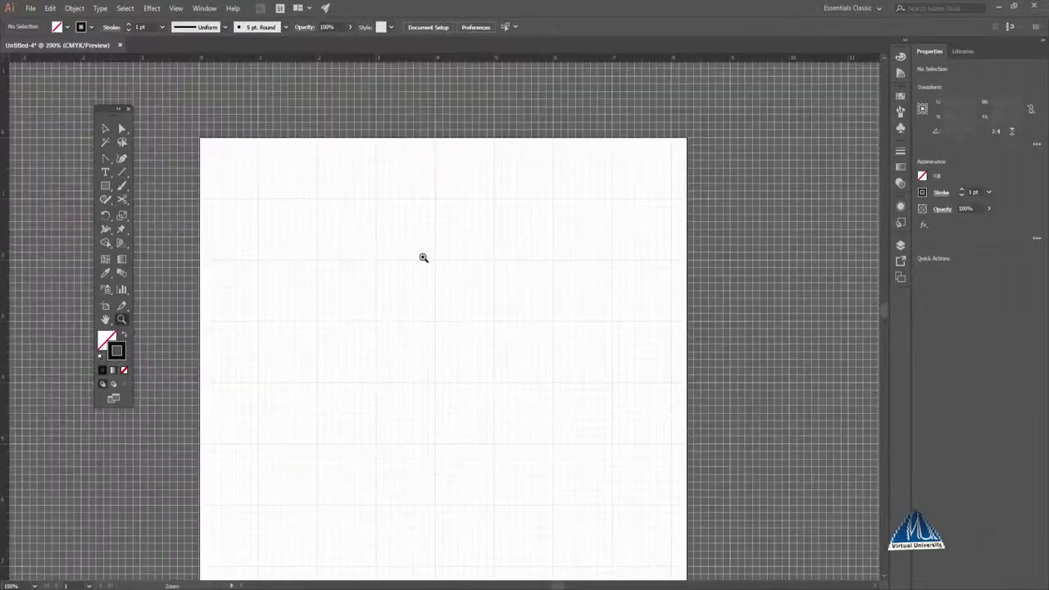
{"action": "key", "text": "ctrl+equal"}
{"action": "left_click_drag", "start_coordinate": [438, 284], "coordinate": [440, 241]}
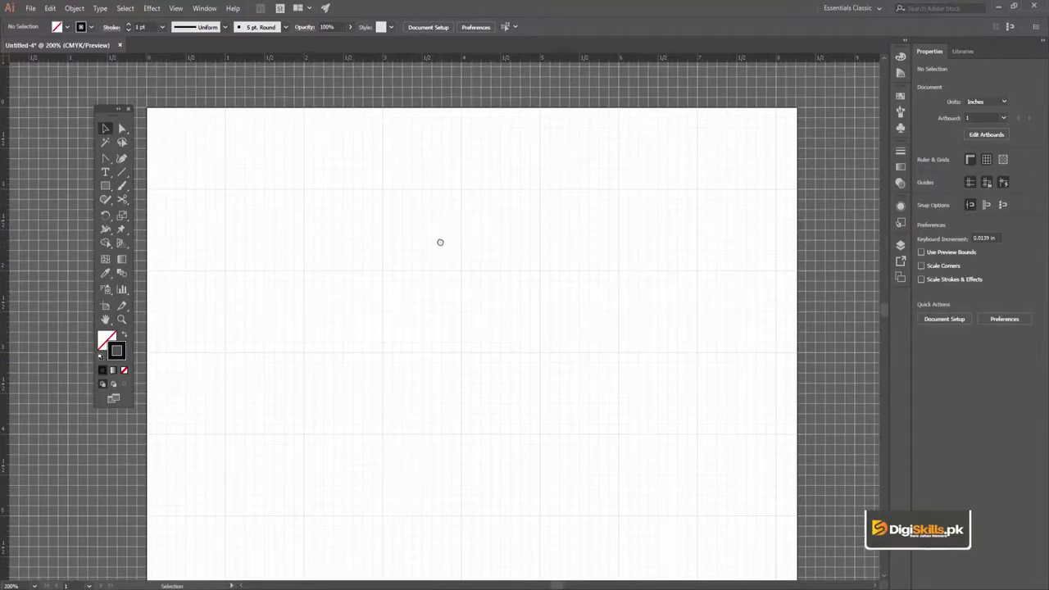
{"action": "scroll", "coordinate": [379, 183], "scroll_direction": "down", "scroll_amount": 2}
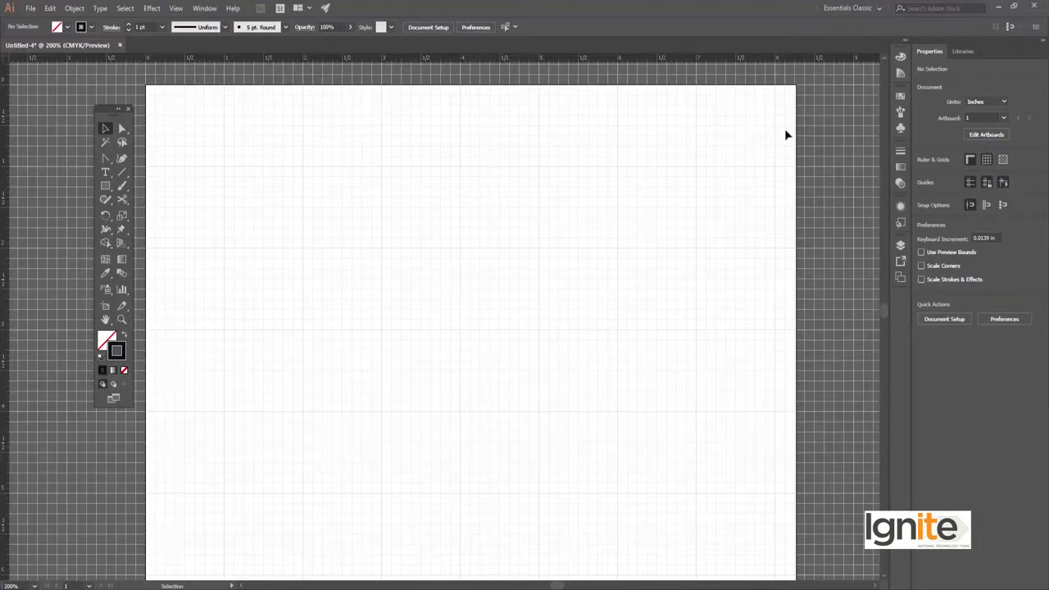
{"action": "left_click_drag", "start_coordinate": [416, 398], "coordinate": [416, 394]}
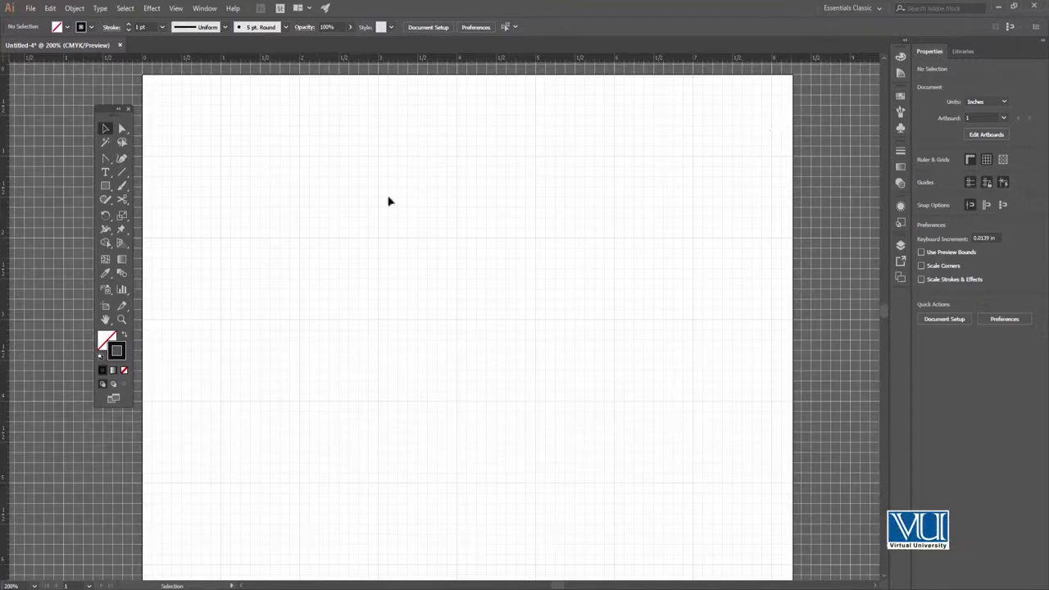
{"action": "left_click_drag", "start_coordinate": [225, 223], "coordinate": [232, 197]}
{"action": "mouse_move", "coordinate": [197, 279]}
{"action": "left_mouse_down"}
{"action": "mouse_move", "coordinate": [222, 295]}
{"action": "mouse_move", "coordinate": [222, 218]}
{"action": "mouse_move", "coordinate": [211, 290]}
{"action": "left_mouse_up"}
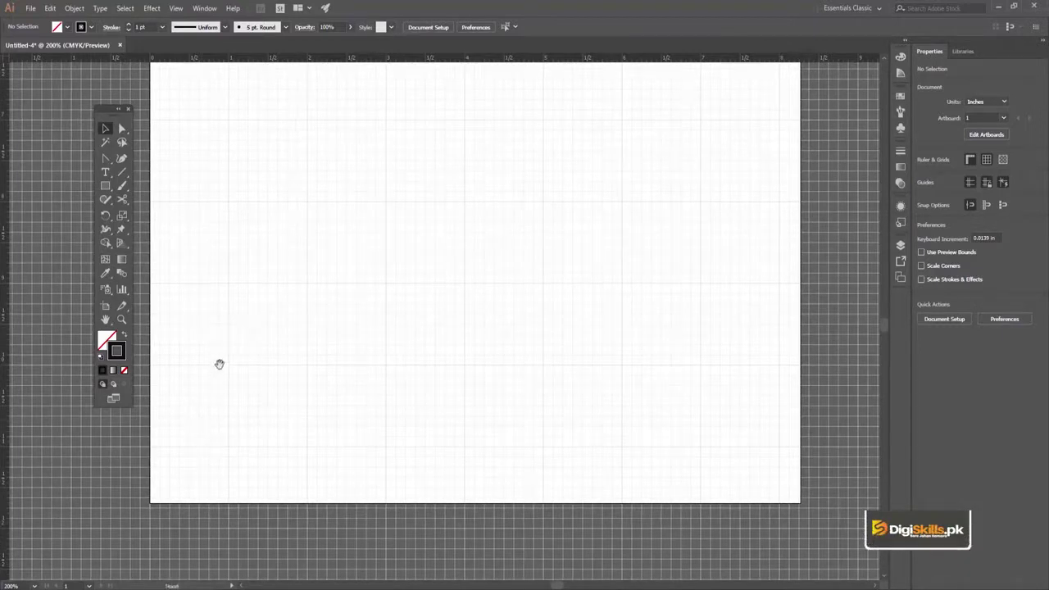
{"action": "left_click", "coordinate": [433, 249], "text": "alt"}
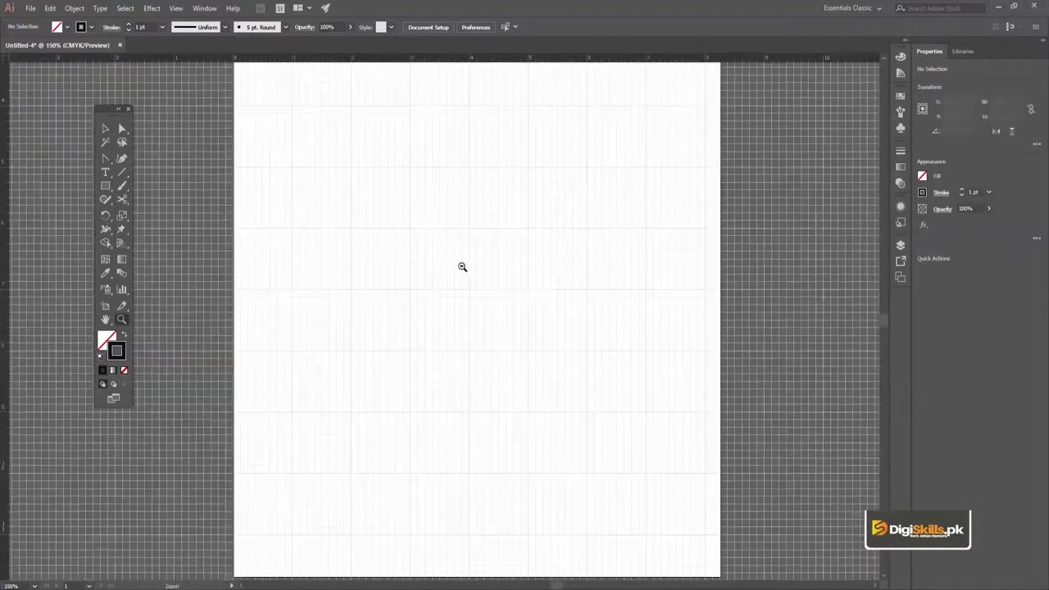
{"action": "left_click", "coordinate": [465, 254], "text": "alt"}
{"action": "key", "text": "v"}
{"action": "scroll", "coordinate": [456, 246], "scroll_direction": "up", "scroll_amount": 1}
{"action": "left_click_drag", "start_coordinate": [456, 253], "coordinate": [456, 253]}
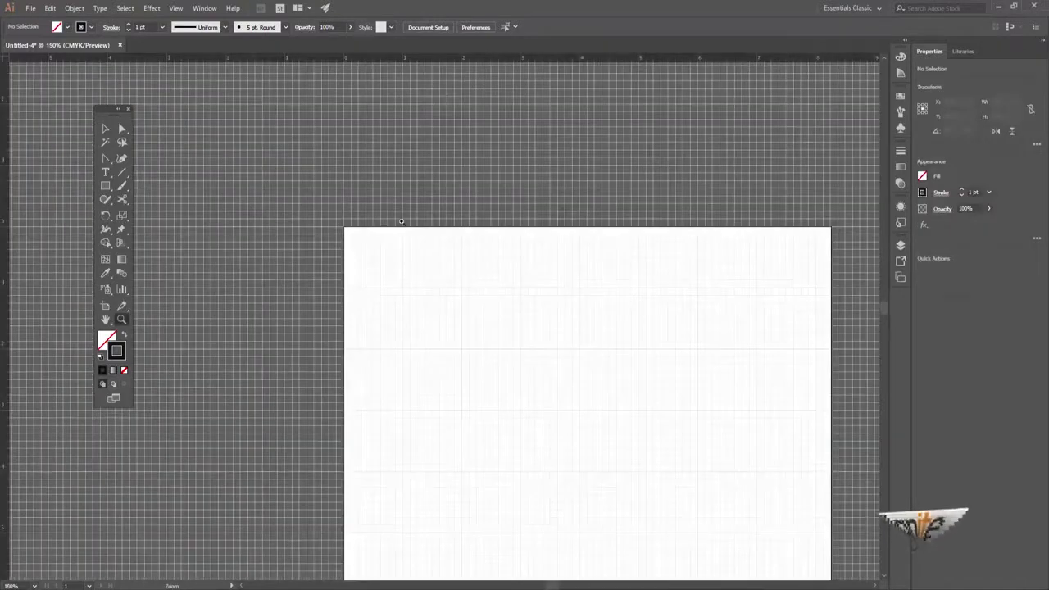
{"action": "left_click", "coordinate": [402, 221]}
{"action": "key", "text": "v"}
{"action": "mouse_move", "coordinate": [513, 342]}
{"action": "left_mouse_down"}
{"action": "mouse_move", "coordinate": [435, 271]}
{"action": "mouse_move", "coordinate": [429, 247]}
{"action": "left_mouse_up"}
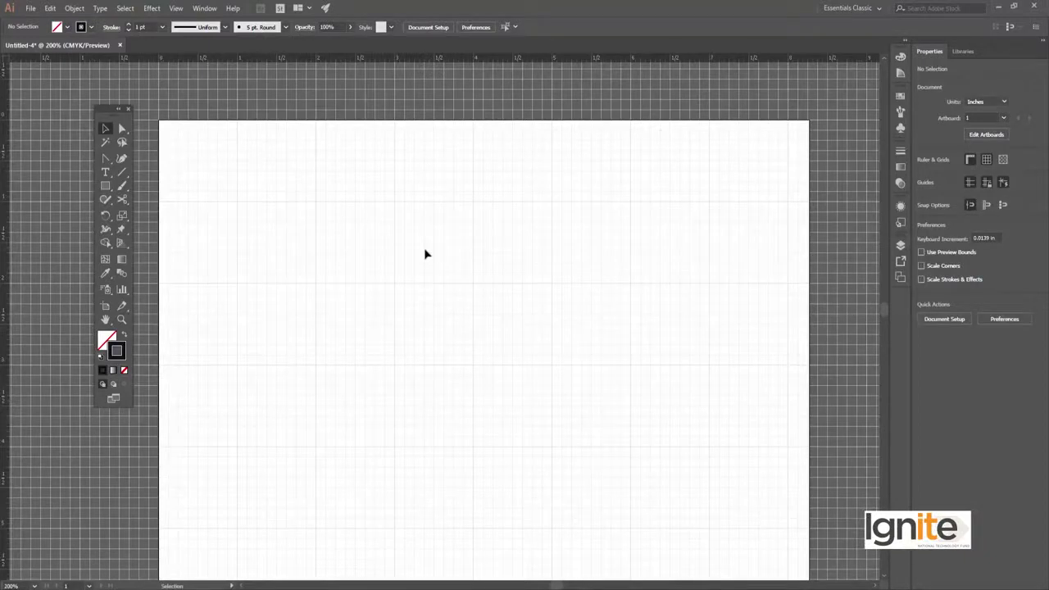
Draw a one-inch square snapped to the grid intersections, then reselect it
{"action": "left_click", "coordinate": [105, 185]}
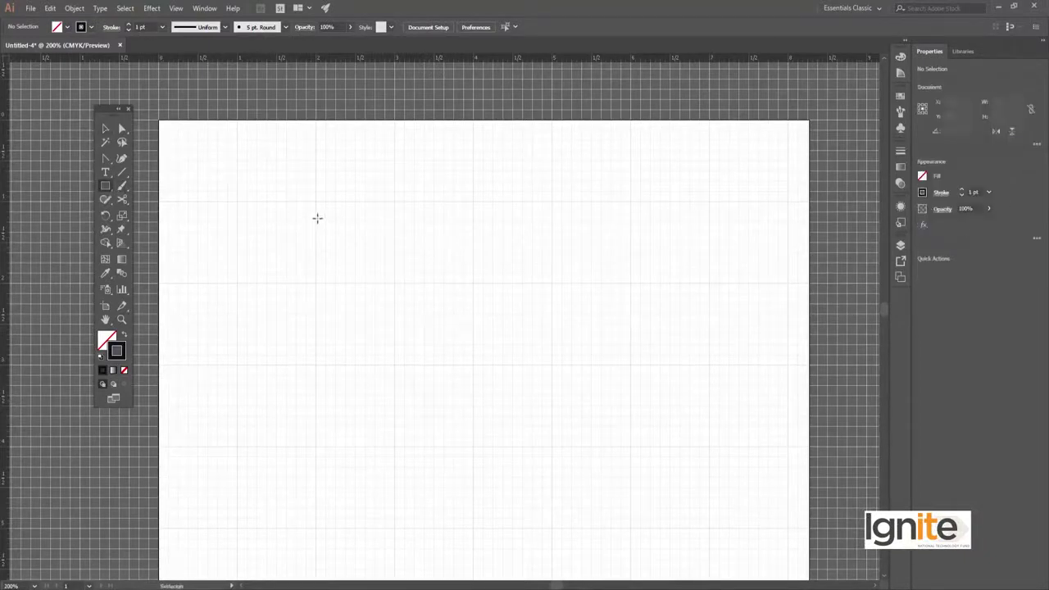
{"action": "left_click_drag", "start_coordinate": [318, 201], "coordinate": [395, 281]}
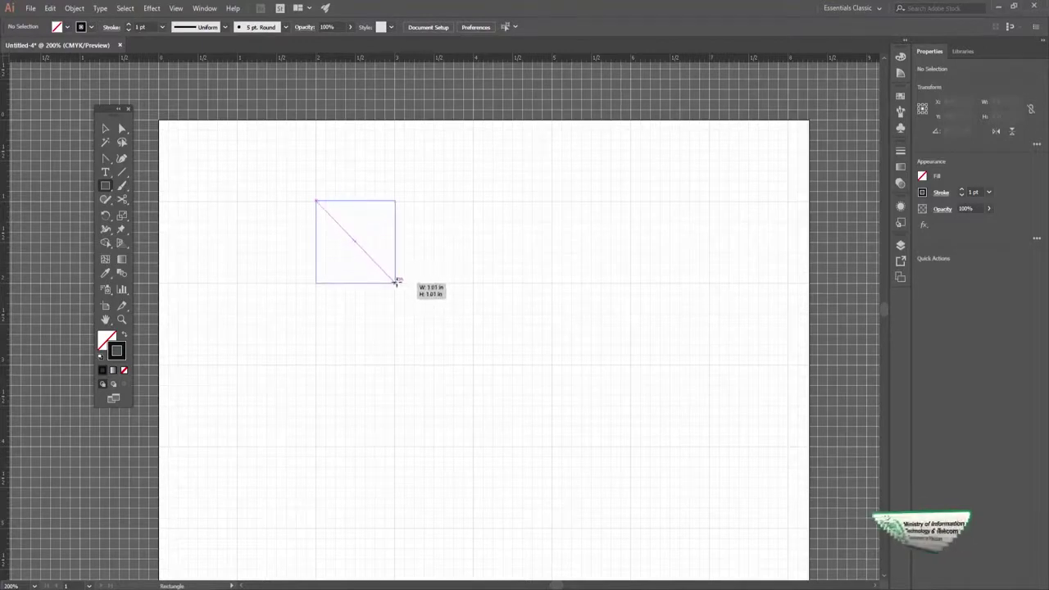
{"action": "left_click_drag", "start_coordinate": [396, 280], "coordinate": [397, 281]}
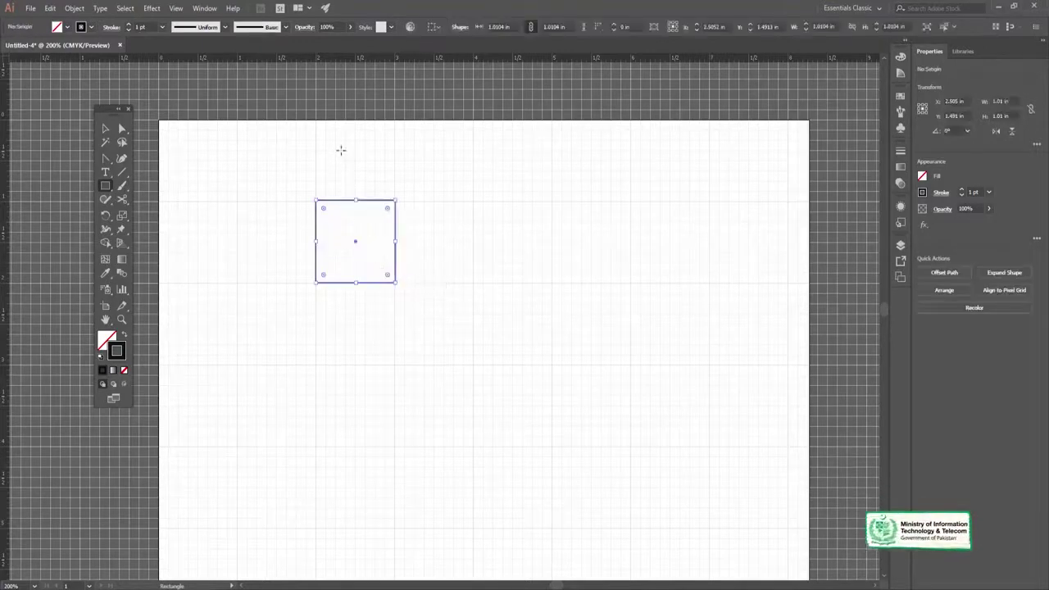
{"action": "key", "text": "v"}
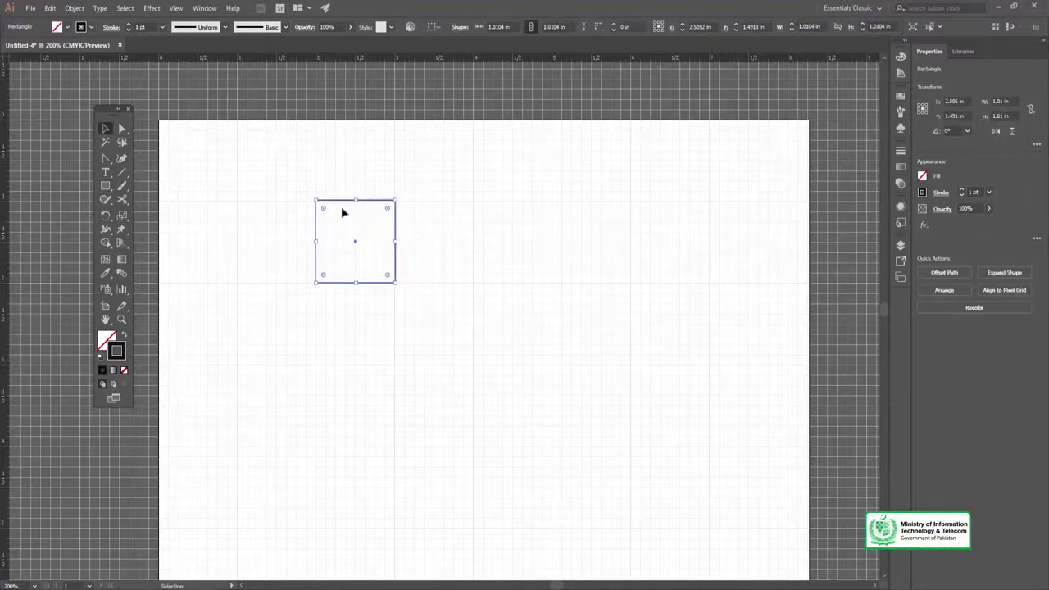
{"action": "left_click", "coordinate": [344, 211]}
{"action": "left_click", "coordinate": [344, 201]}
Check the square's size in the Rectangle dialog and undo the extra copy it created
{"action": "left_click", "coordinate": [105, 186]}
{"action": "left_click", "coordinate": [337, 212]}
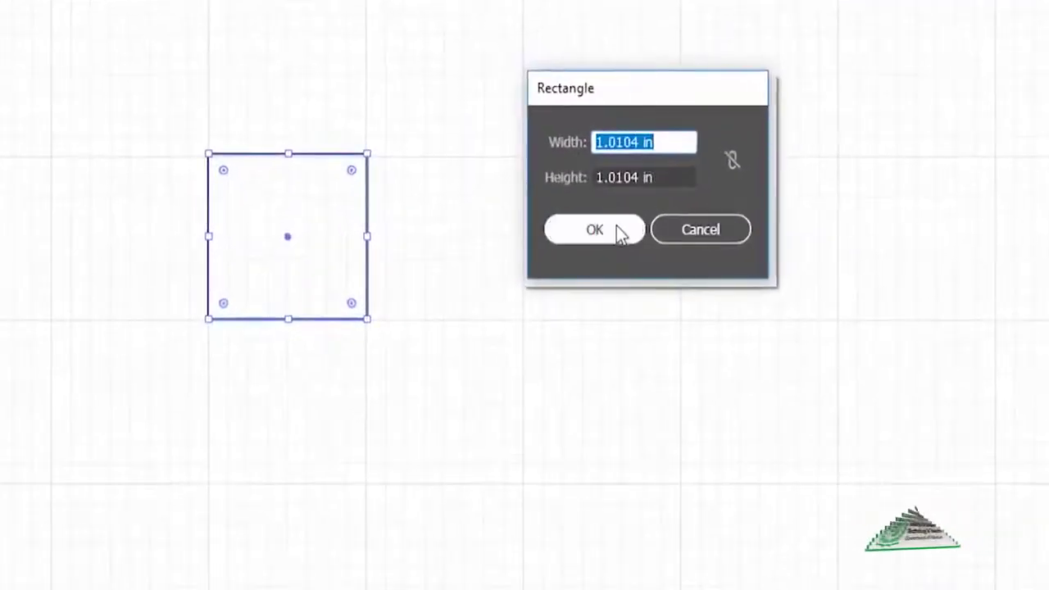
{"action": "left_click", "coordinate": [596, 230]}
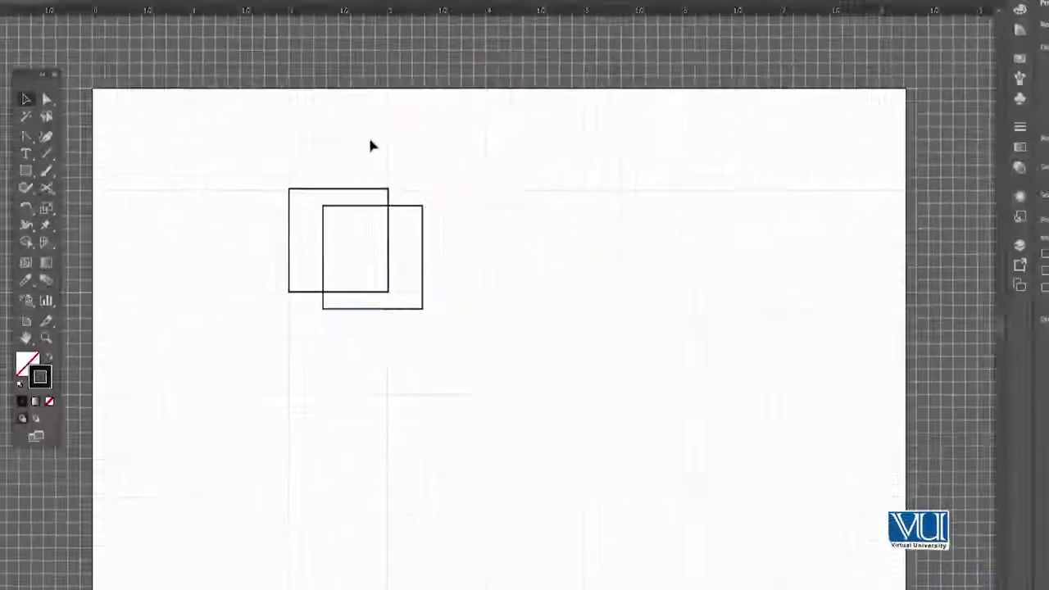
{"action": "key", "text": "ctrl+z"}
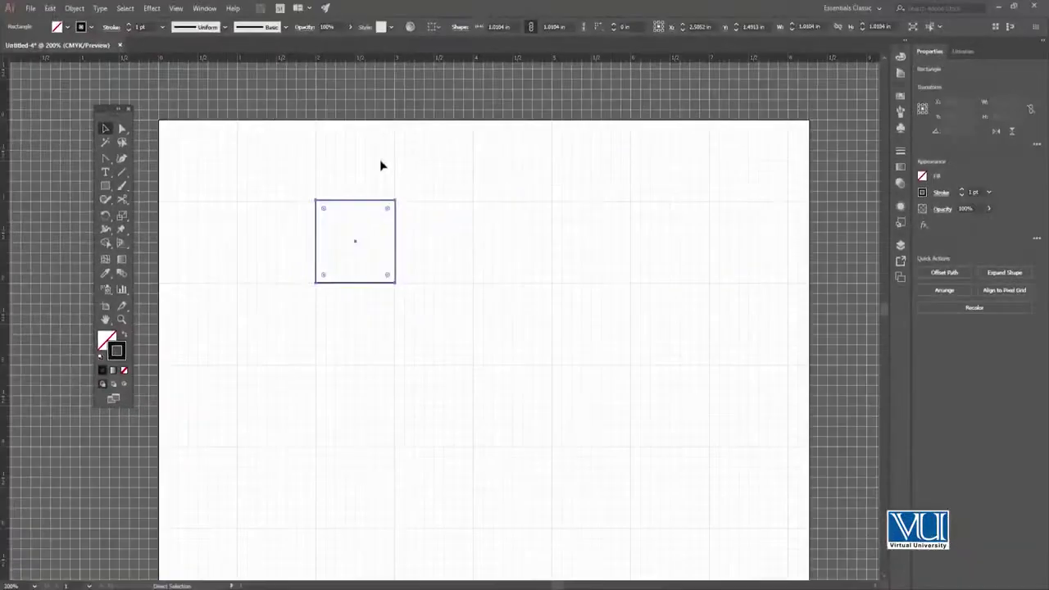